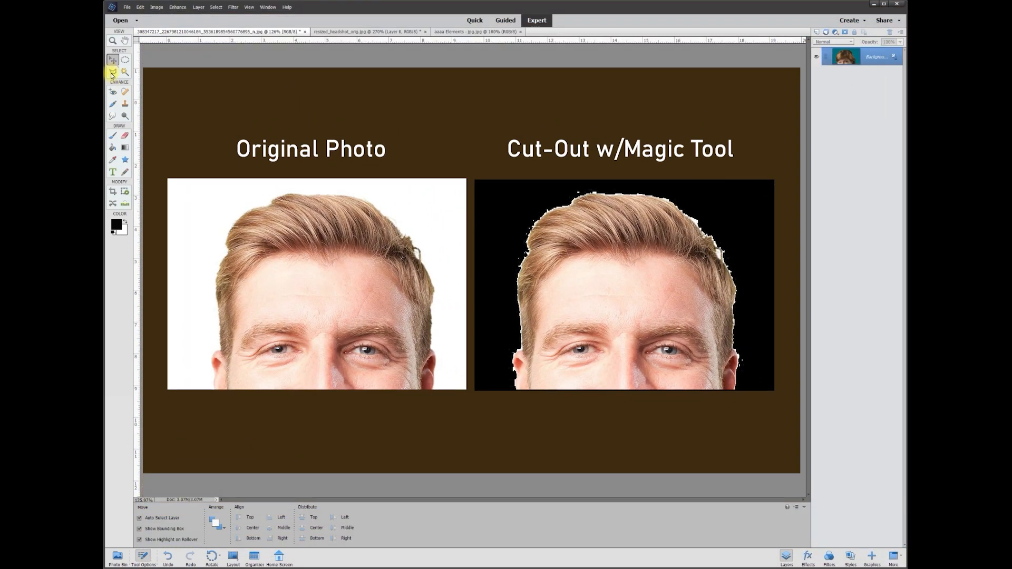
# Step: Activate the Magic Wand and inspect the cut-out hair edge against the teal background
pyautogui.click(112, 72)
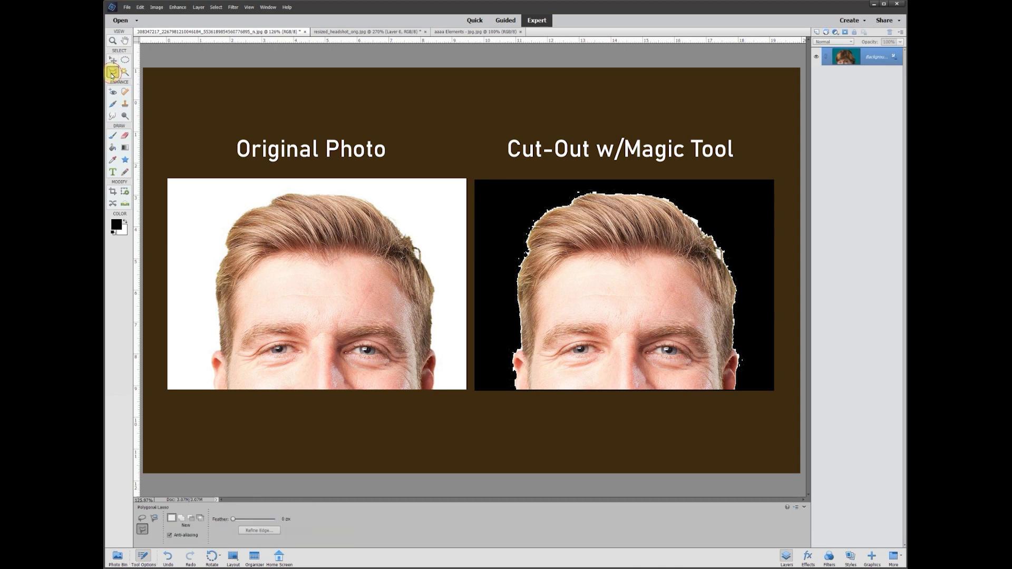
pyautogui.click(125, 73)
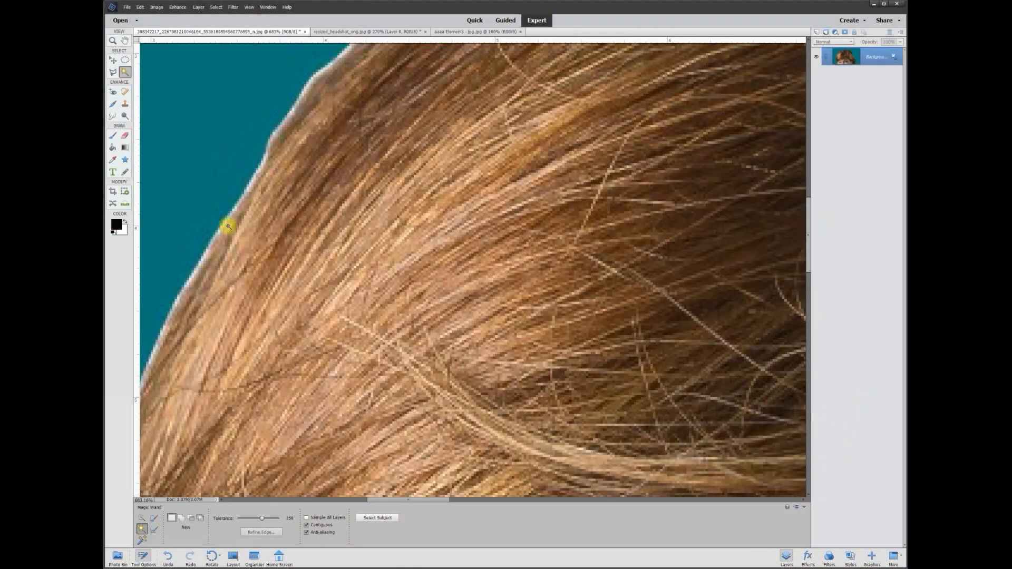
pyautogui.moveTo(432, 502); pyautogui.dragTo(395, 458)
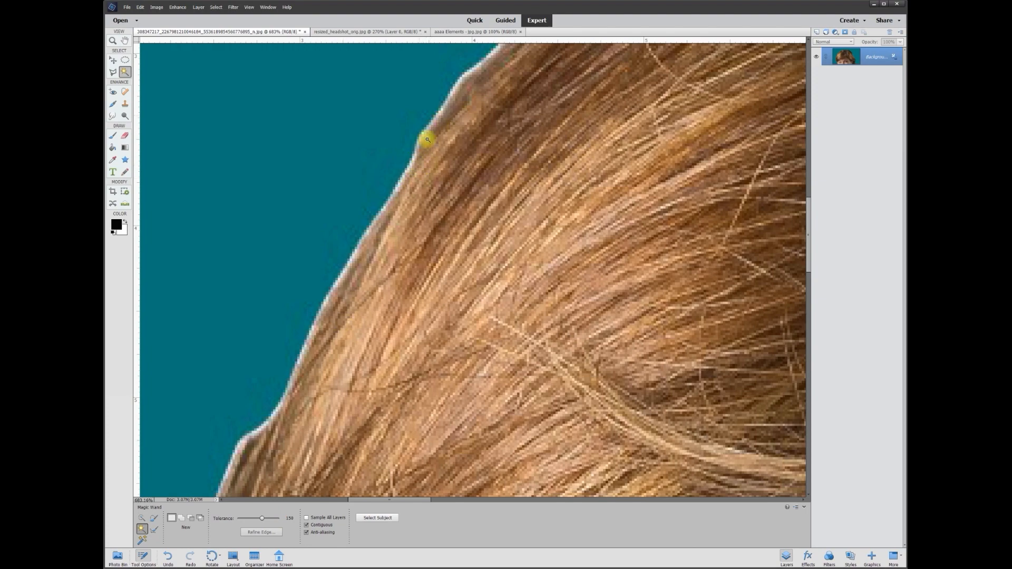
pyautogui.scroll(-2, 485, 98)
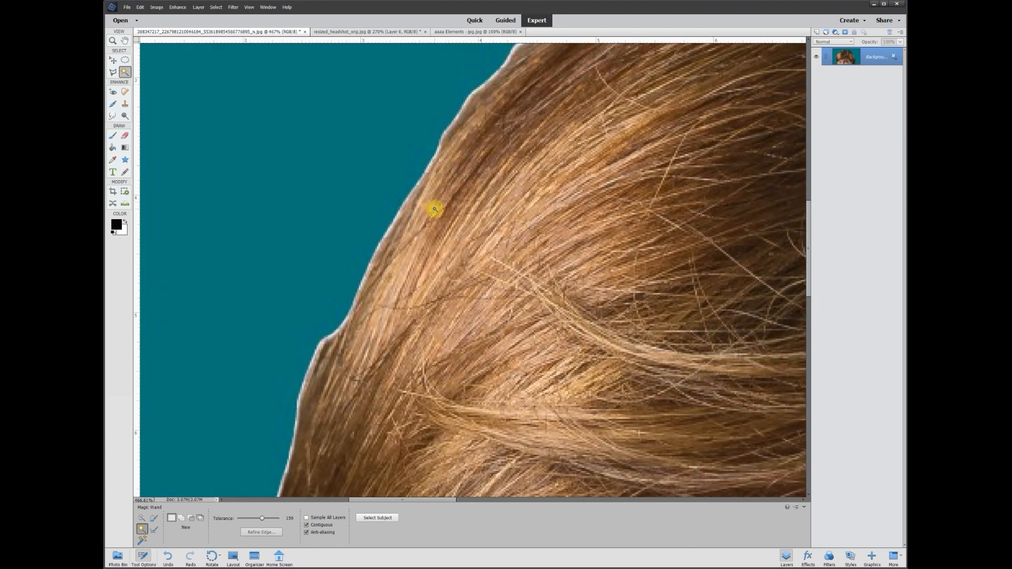
# Step: Switch to the headshot on a white background and examine the edge pixels along the left side of the hair
pyautogui.hotkey('ctrl', 'Tab')
pyautogui.scroll(8, 253, 208)
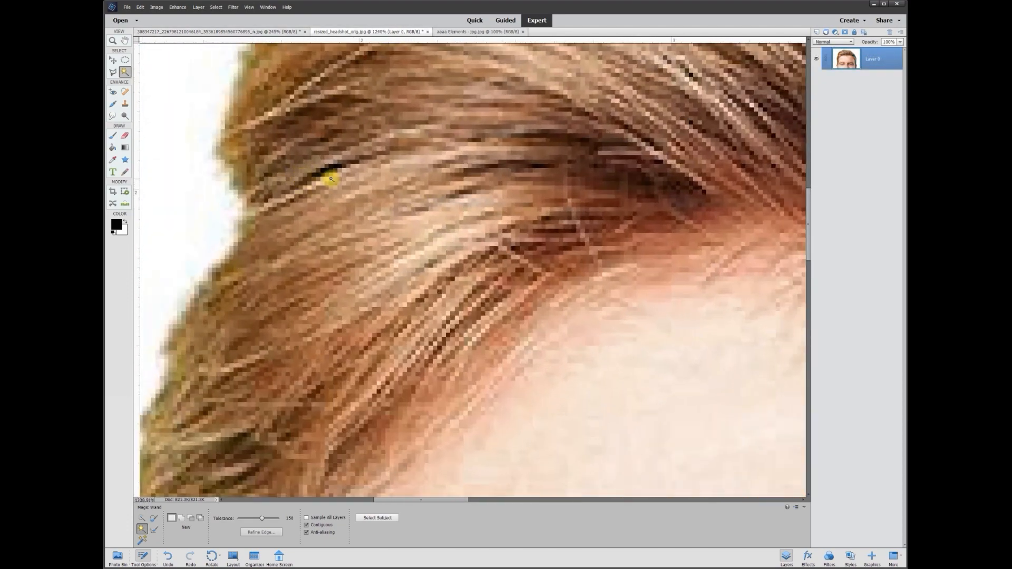
pyautogui.scroll(1, 331, 179)
pyautogui.moveTo(439, 503); pyautogui.dragTo(425, 499)
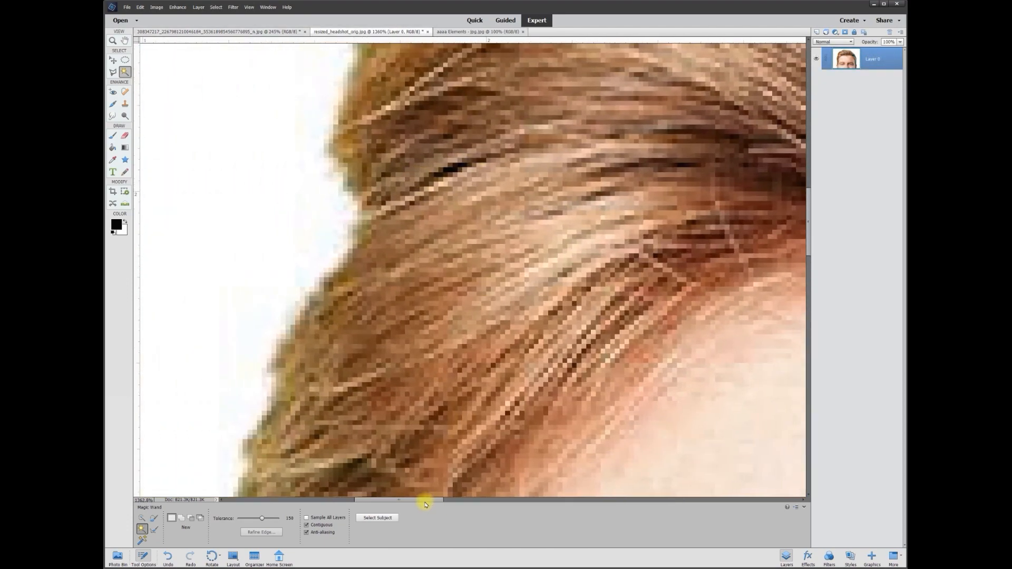
pyautogui.scroll(2, 308, 296)
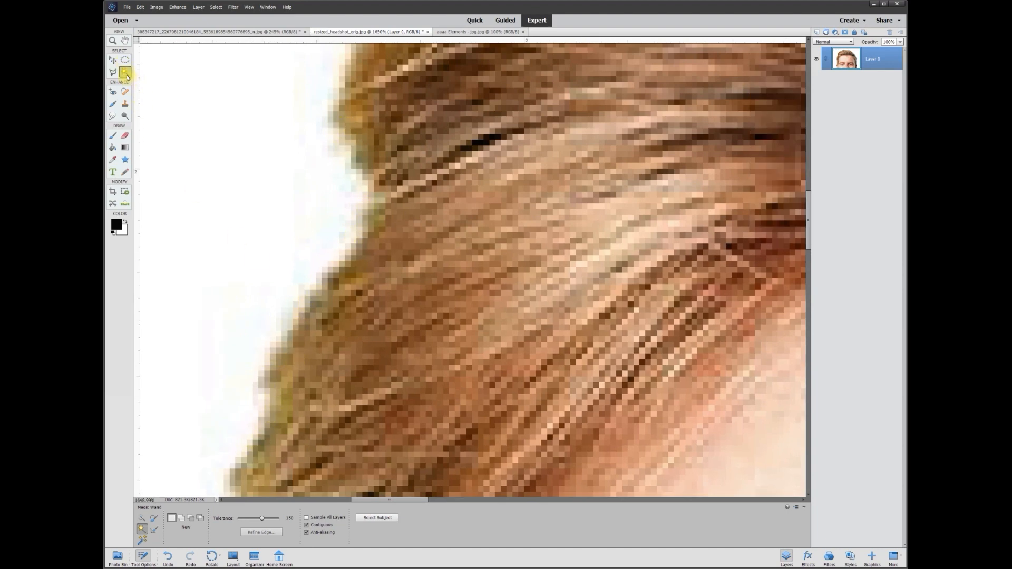
pyautogui.scroll(-3, 279, 214)
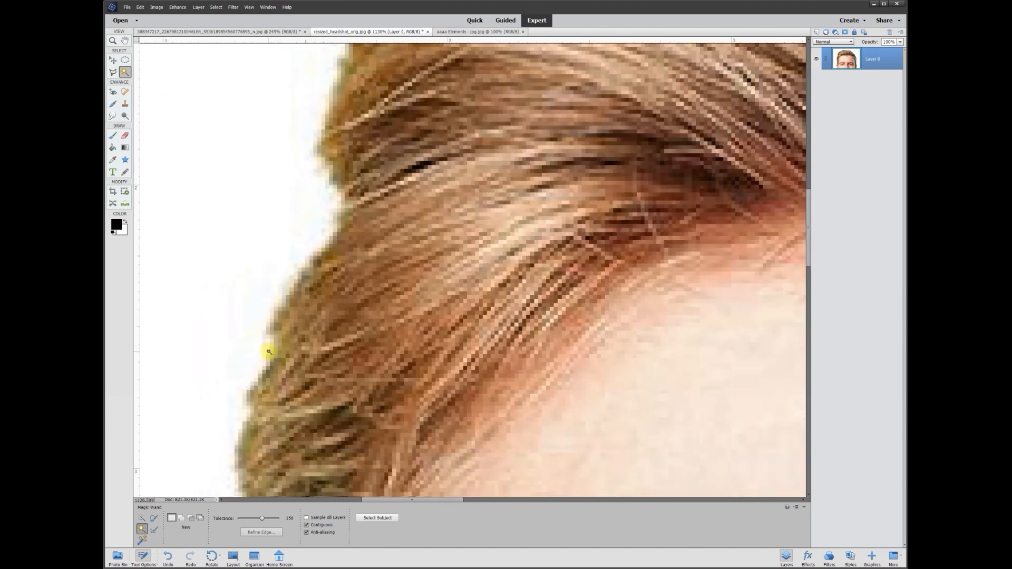
pyautogui.scroll(3, 285, 261)
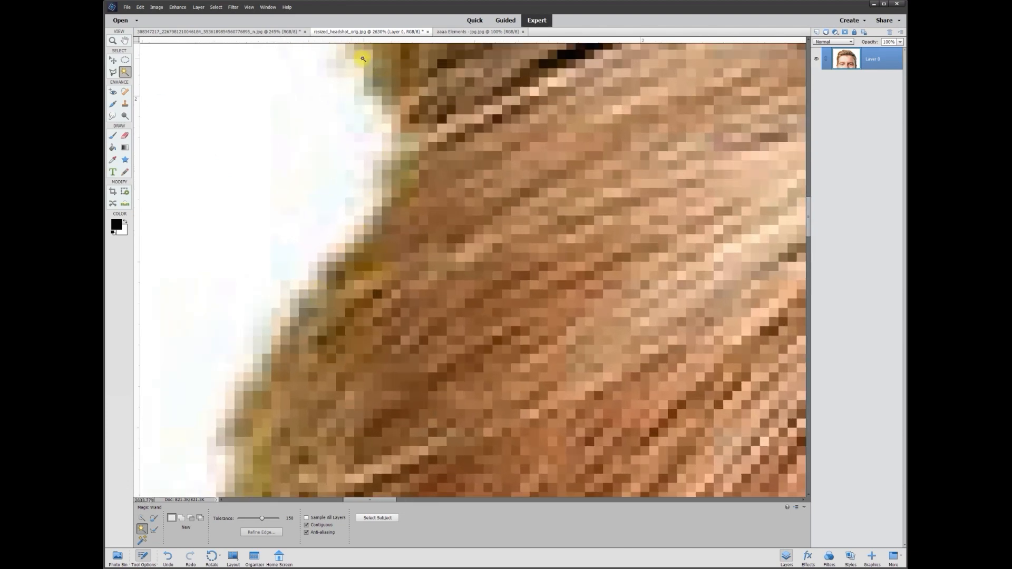
pyautogui.scroll(-2, 293, 324)
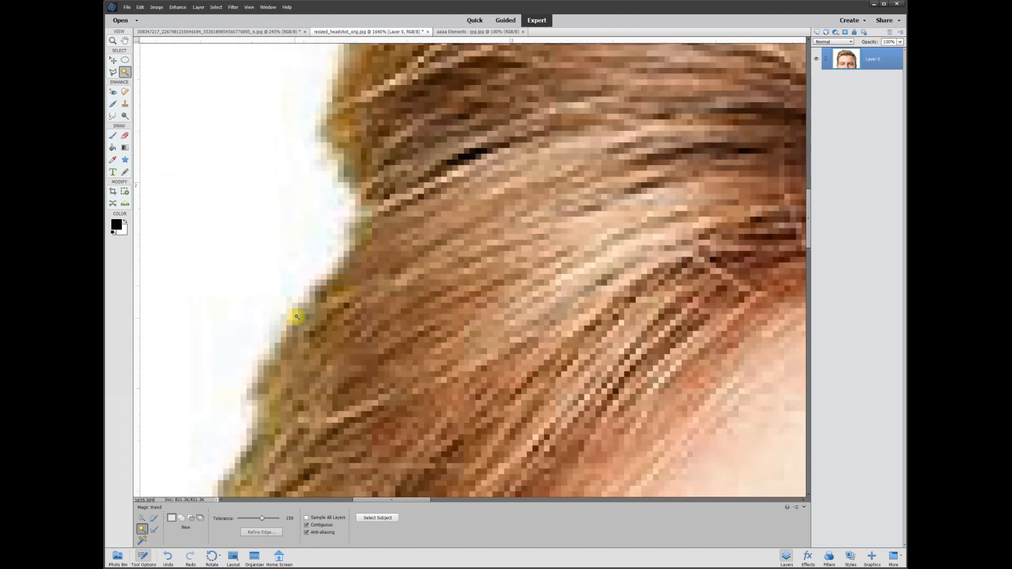
pyautogui.scroll(-3, 321, 281)
pyautogui.scroll(1, 316, 279)
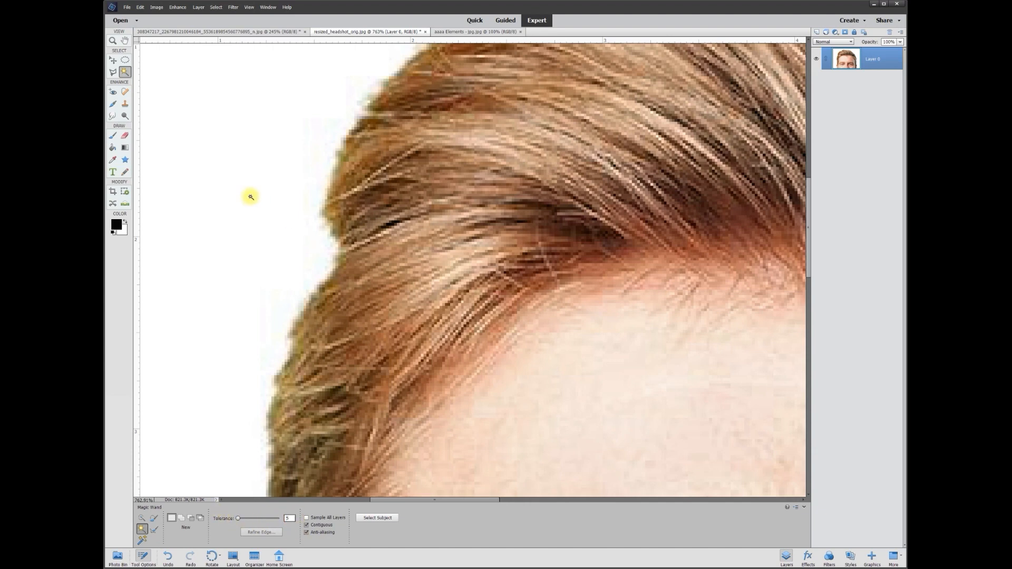
# Step: Try deleting the white background with the Magic Wand at tolerance 5, and undo the deletion and clear the selection
pyautogui.click(235, 221)
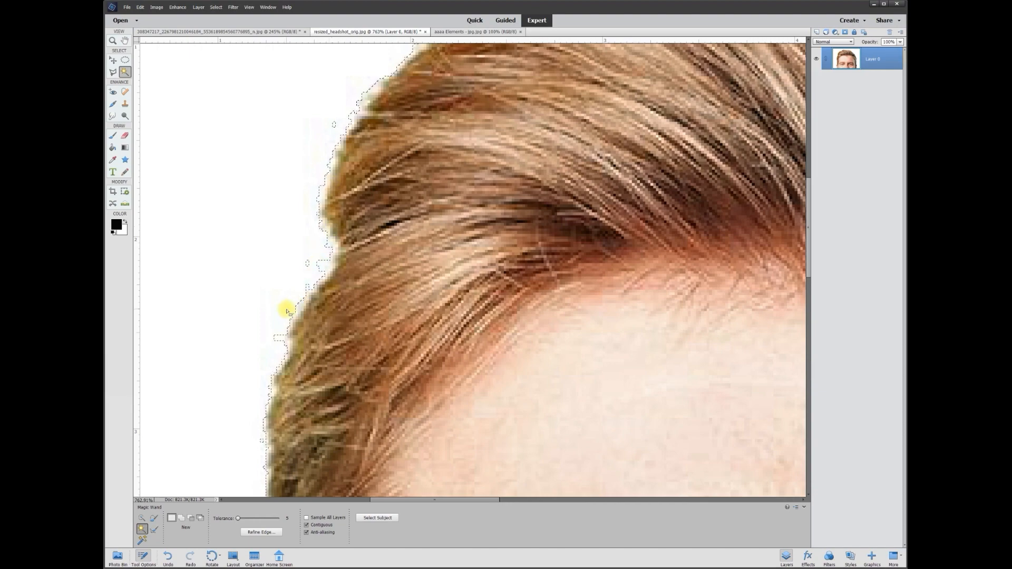
pyautogui.press('Delete')
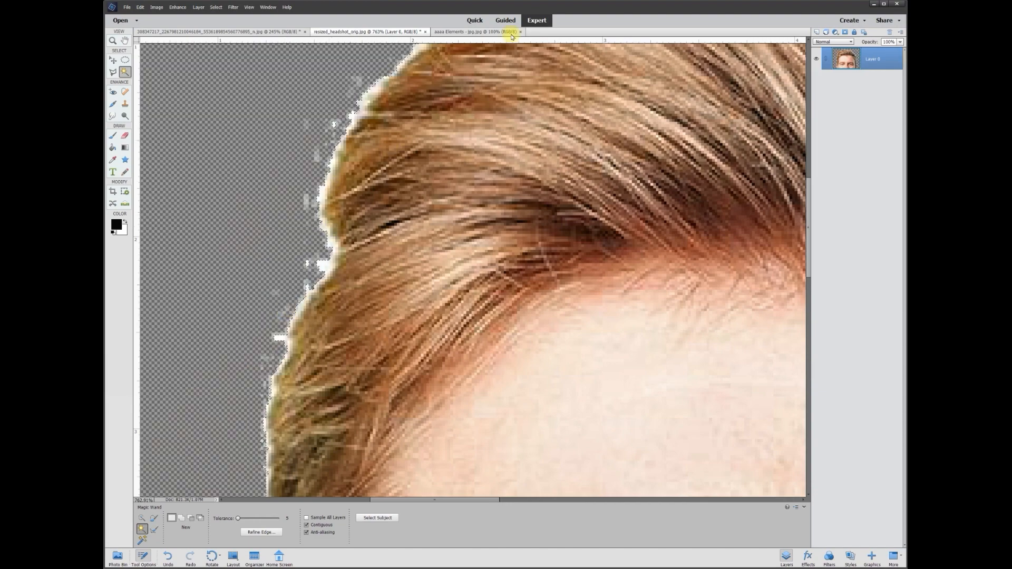
pyautogui.scroll(-5, 365, 216)
pyautogui.scroll(-1, 365, 216)
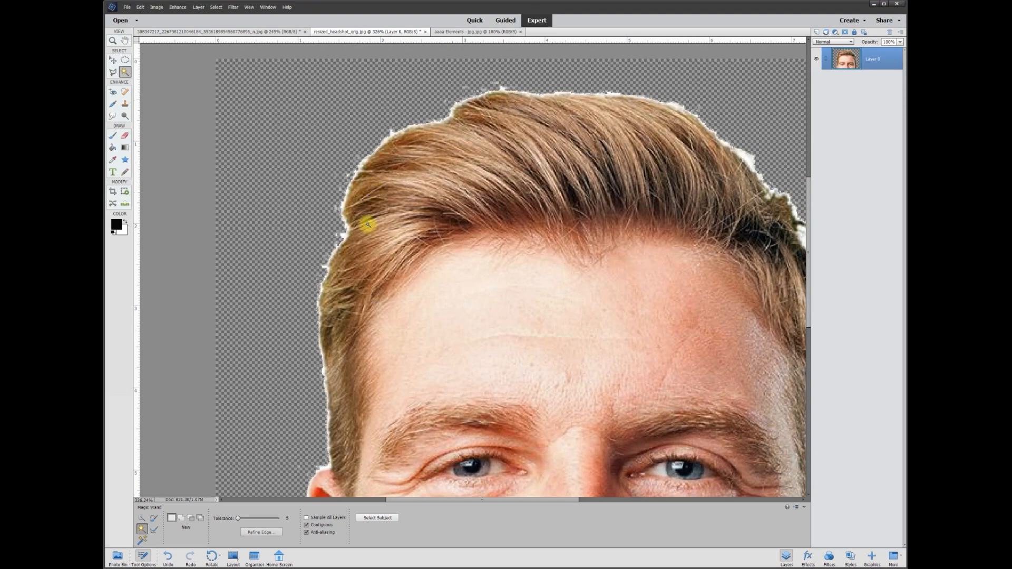
pyautogui.scroll(1, 330, 374)
pyautogui.scroll(-3, 328, 374)
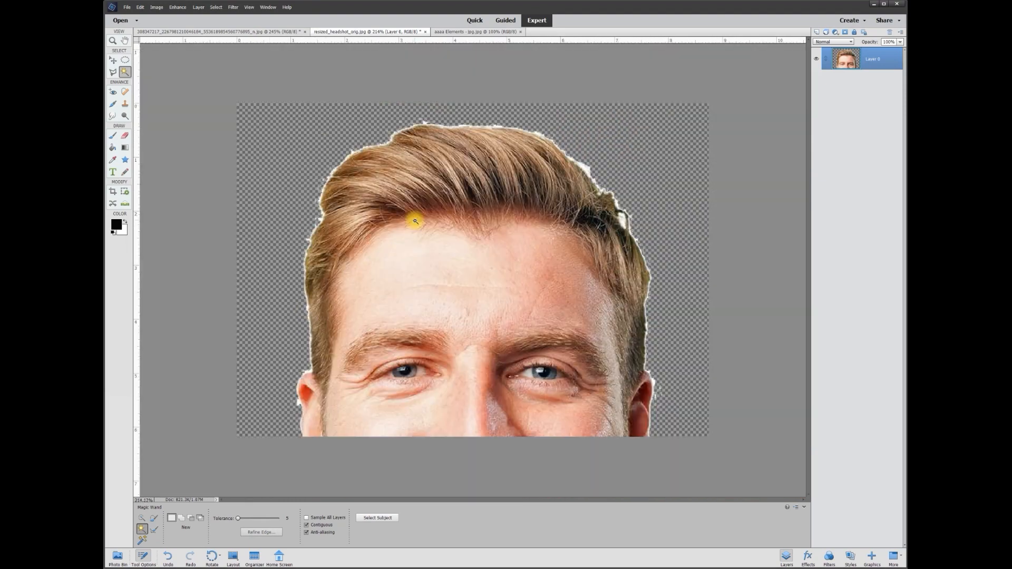
pyautogui.hotkey('ctrl', 'z')
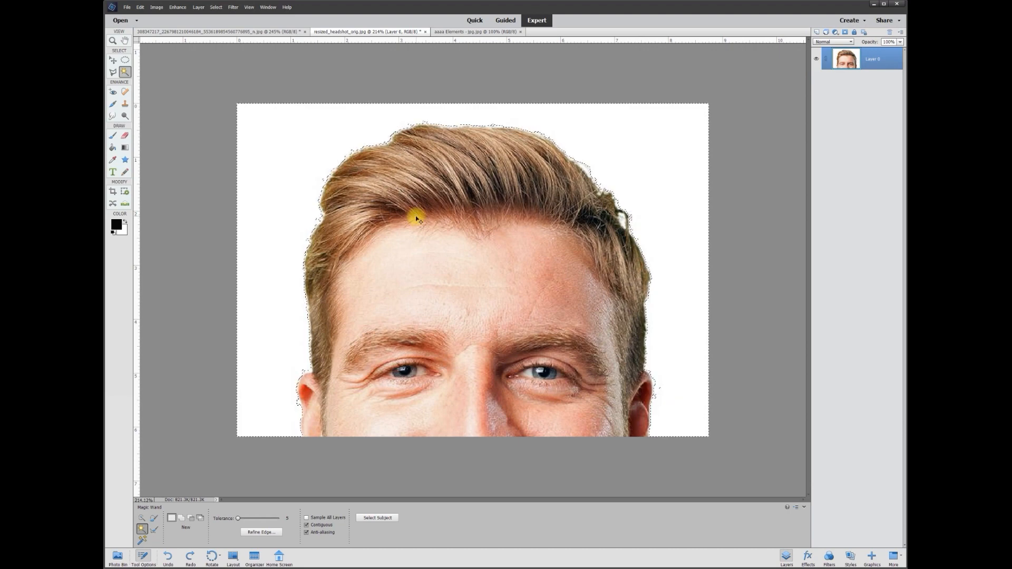
pyautogui.hotkey('ctrl', 'd')
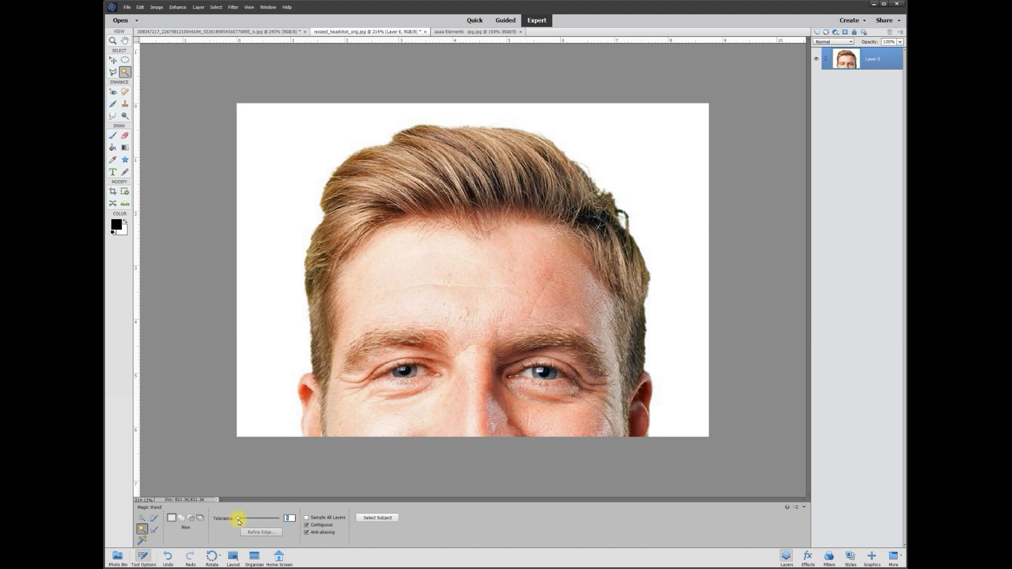
# Step: Try selecting the white background with the Magic Wand at tolerance 100 and deleting it from the headshot
pyautogui.click(283, 232)
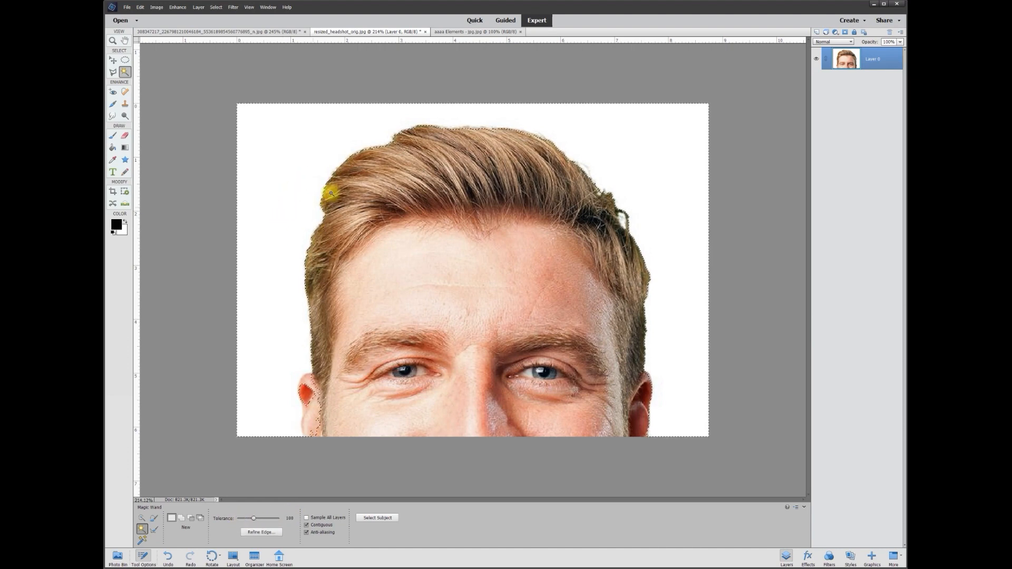
pyautogui.scroll(5, 554, 142)
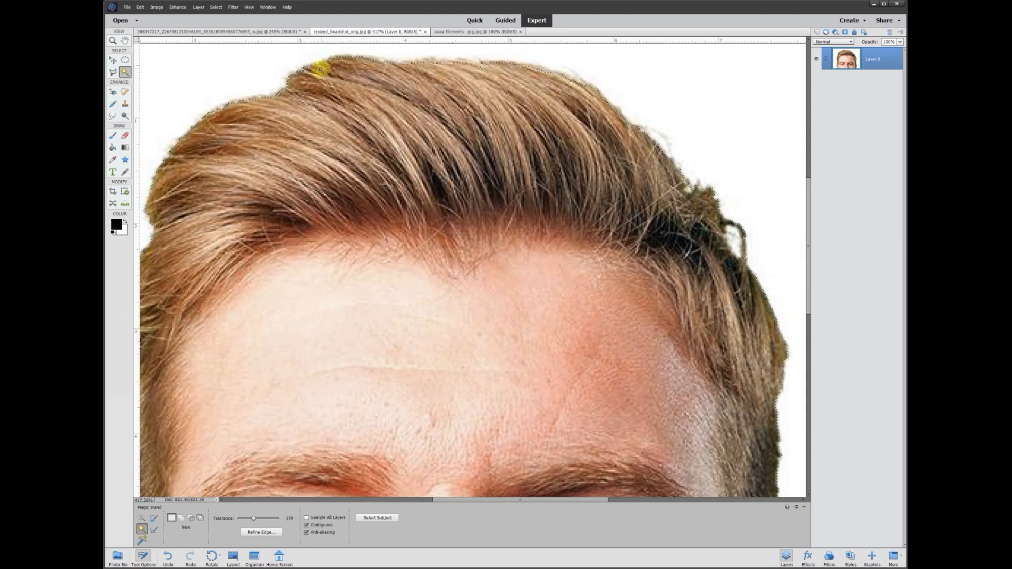
pyautogui.moveTo(448, 499); pyautogui.dragTo(414, 499)
pyautogui.moveTo(808, 294); pyautogui.dragTo(808, 363)
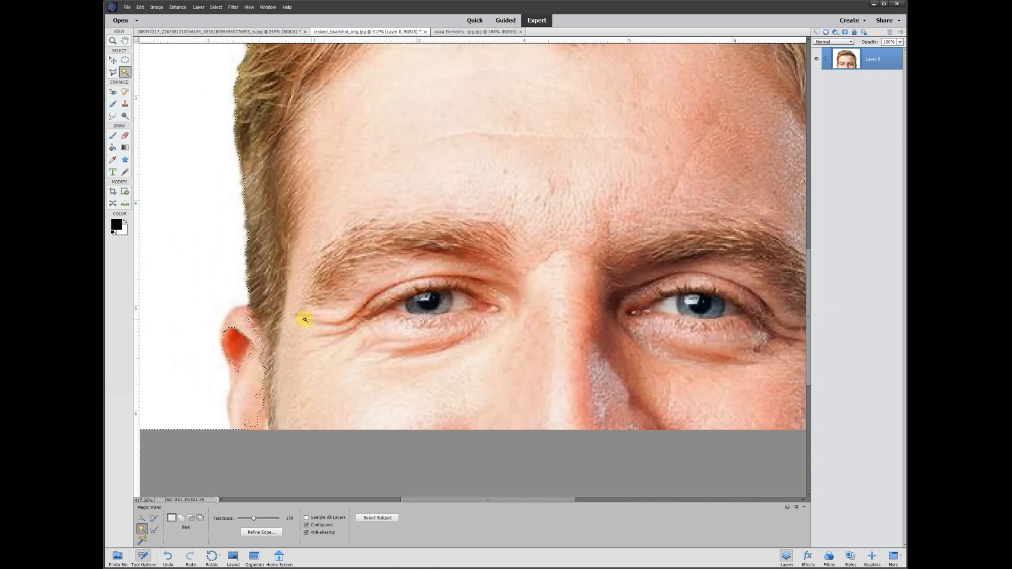
pyautogui.press('Delete')
pyautogui.scroll(-3, 282, 346)
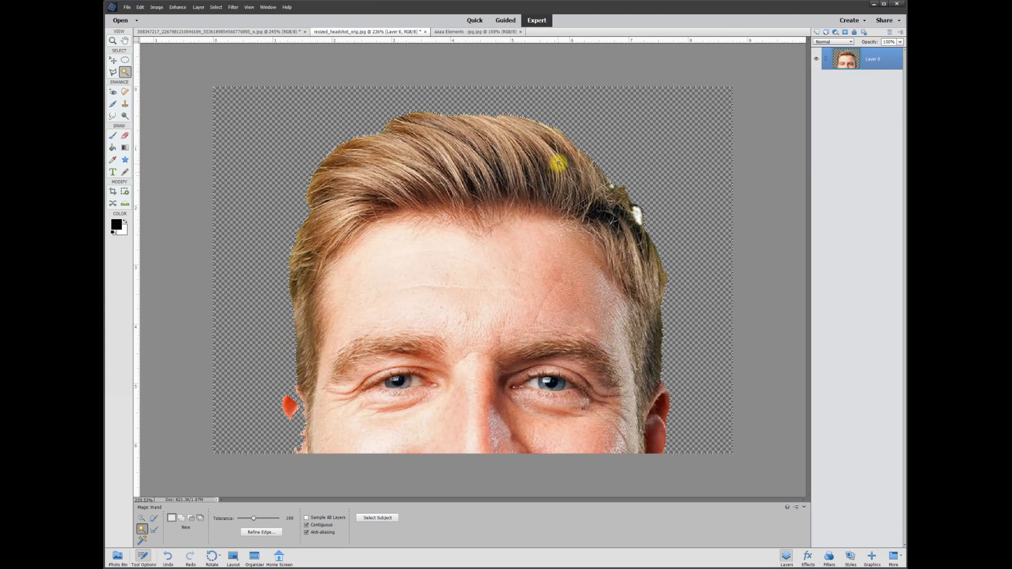
pyautogui.hotkey('ctrl', 'd')
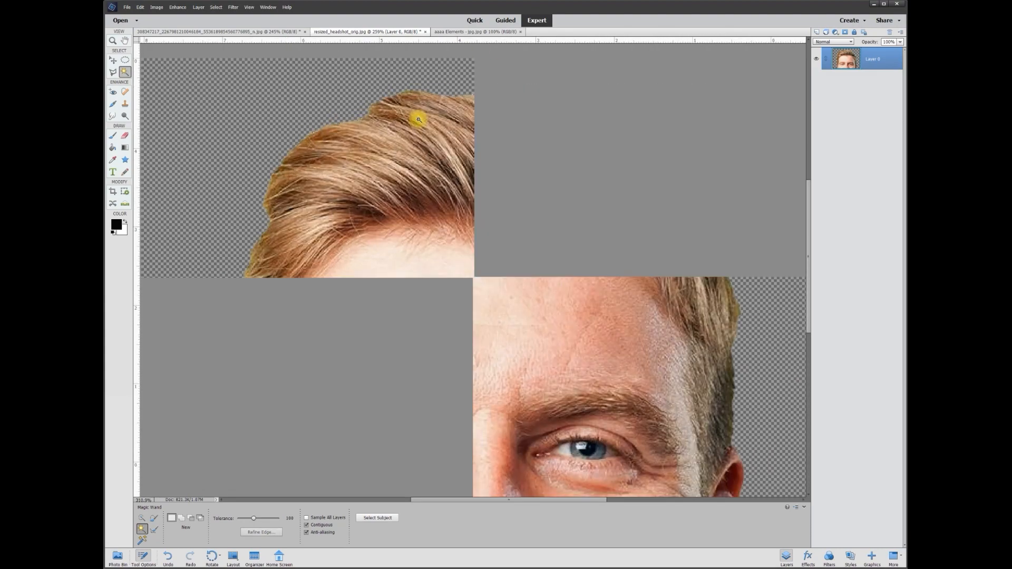
# Step: Inspect the cut-out hair edge up close, and undo the background deletion and clear the selection
pyautogui.scroll(4, 418, 119)
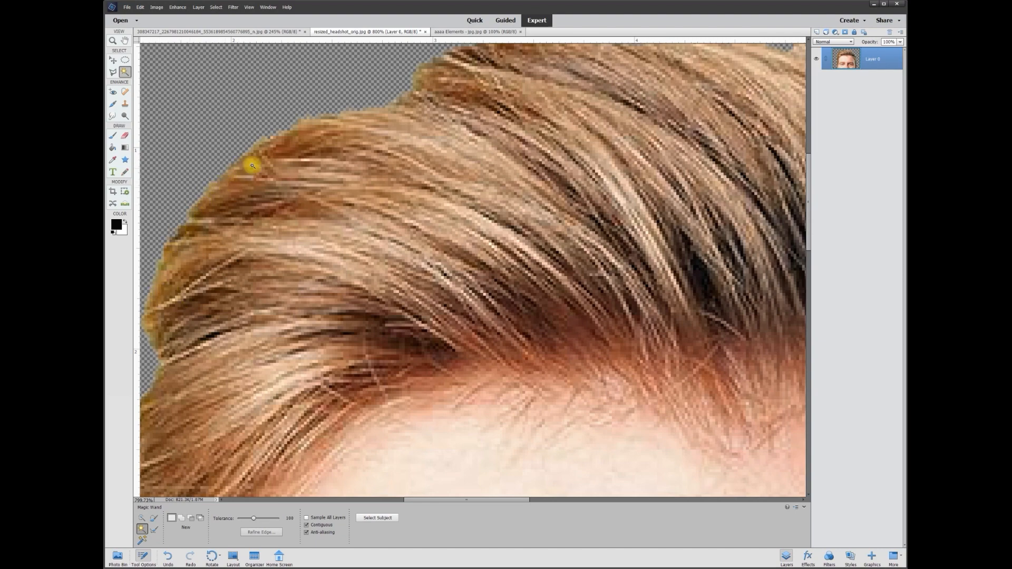
pyautogui.scroll(-4, 234, 178)
pyautogui.hotkey('ctrl', 'z')
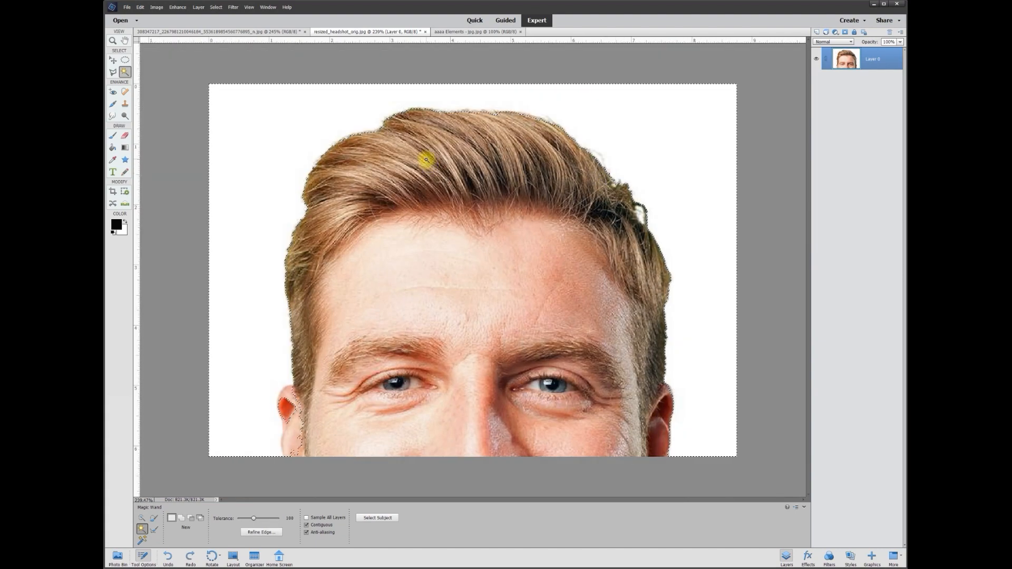
pyautogui.hotkey('ctrl', 'd')
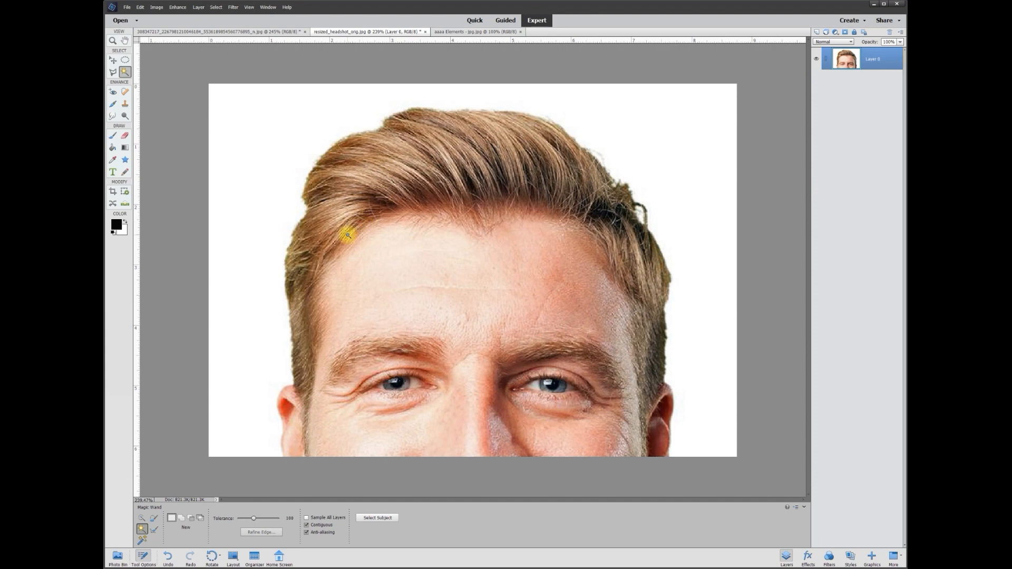
# Step: Activate the Eraser in Brush mode and set its size to 10 px for work on the left hair edge
pyautogui.click(125, 136)
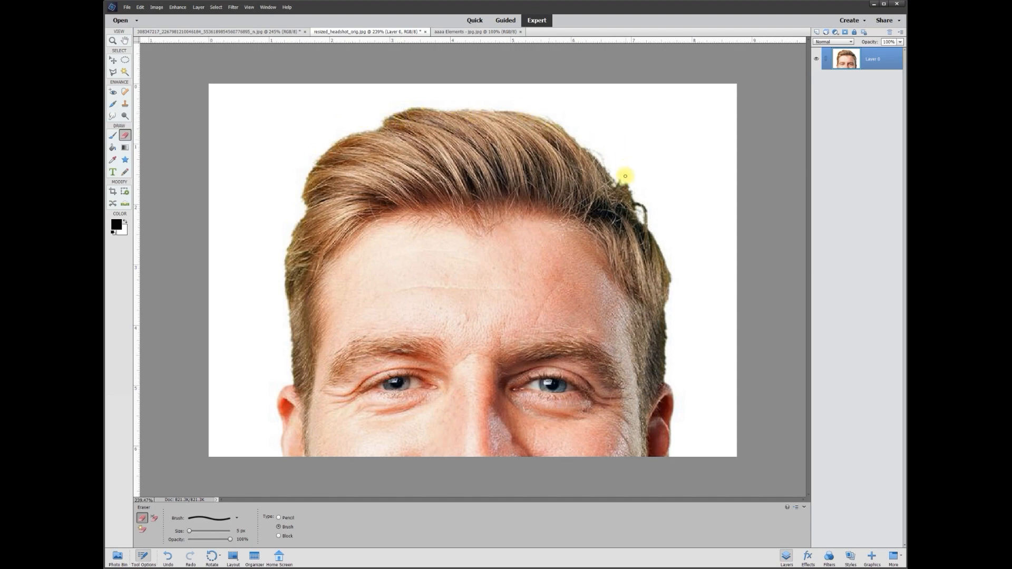
pyautogui.click(237, 520)
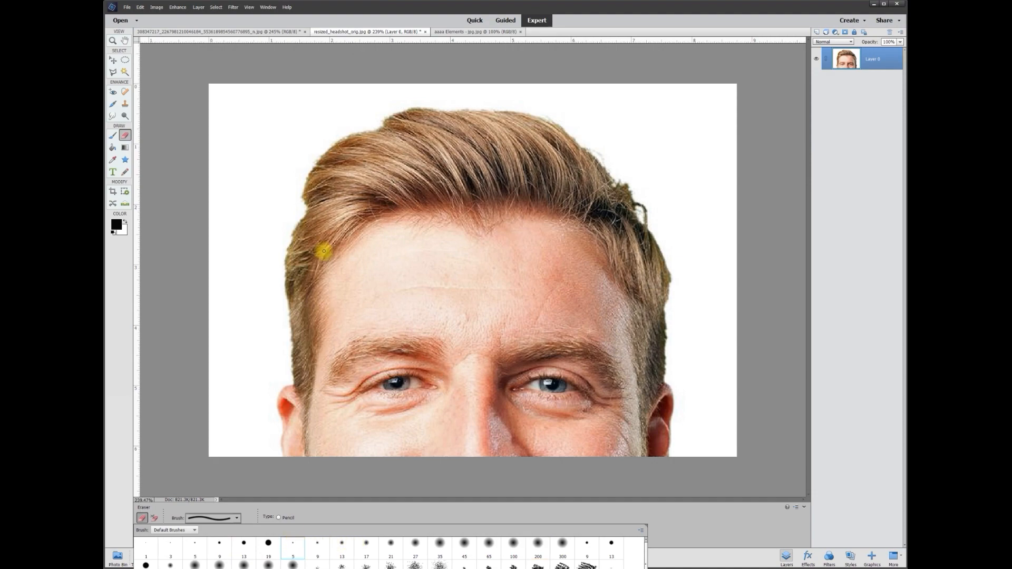
pyautogui.scroll(4, 296, 192)
pyautogui.scroll(3, 248, 203)
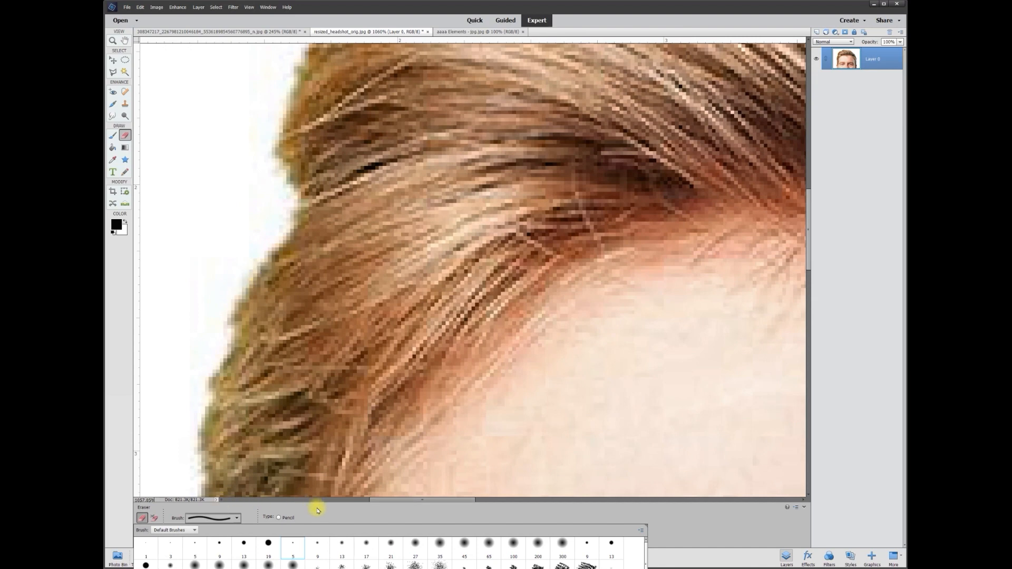
pyautogui.click(237, 519)
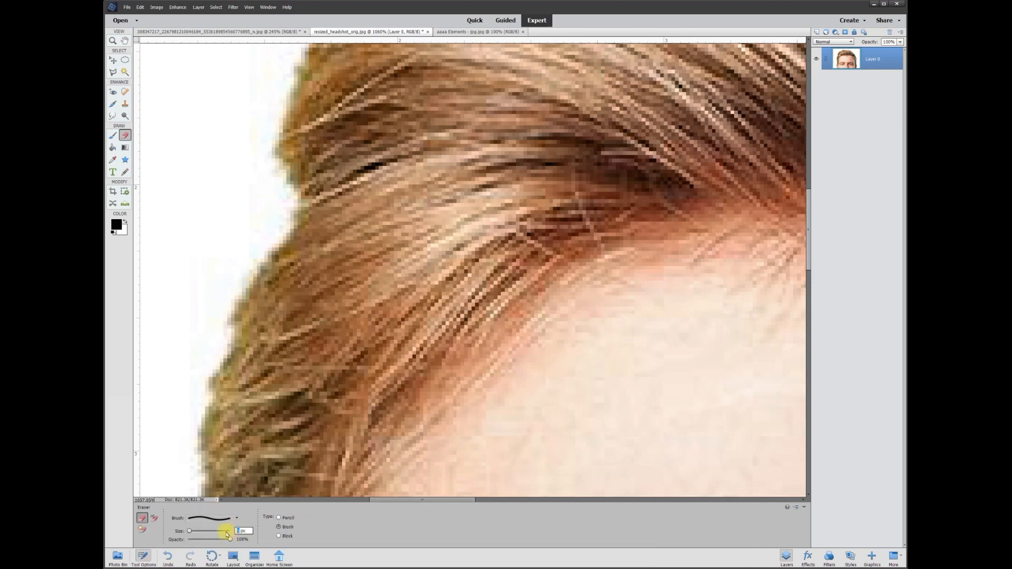
pyautogui.write('10')
pyautogui.press('Return')
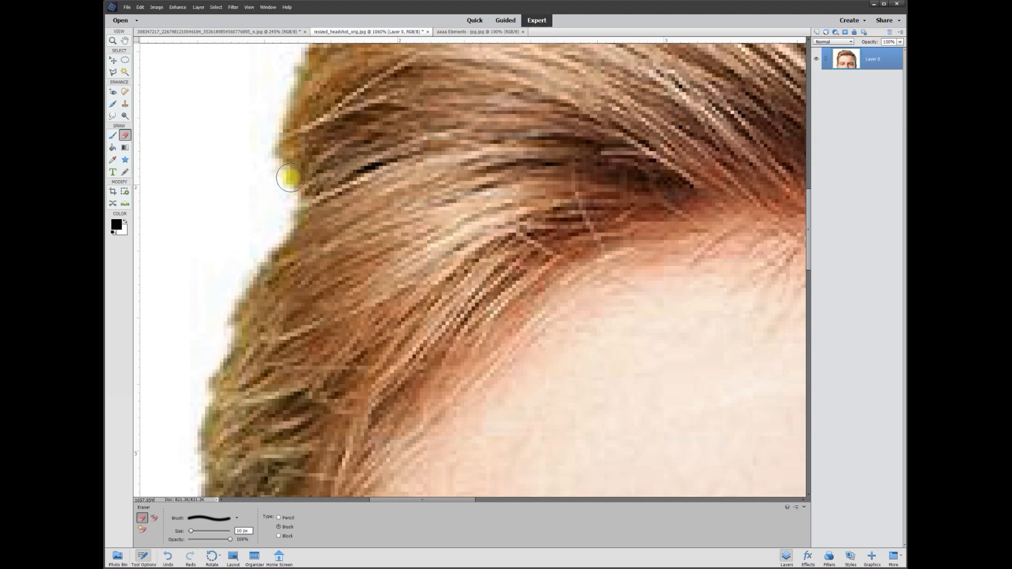
# Step: Erase the white fringe along the left hair edge, from the left side up to the crown, with the 10 px brush
pyautogui.moveTo(283, 174)
pyautogui.mouseDown()
pyautogui.moveTo(274, 160)
pyautogui.moveTo(296, 215)
pyautogui.moveTo(229, 320)
pyautogui.moveTo(204, 397)
pyautogui.moveTo(201, 494)
pyautogui.mouseUp()
pyautogui.moveTo(808, 211); pyautogui.dragTo(808, 179)
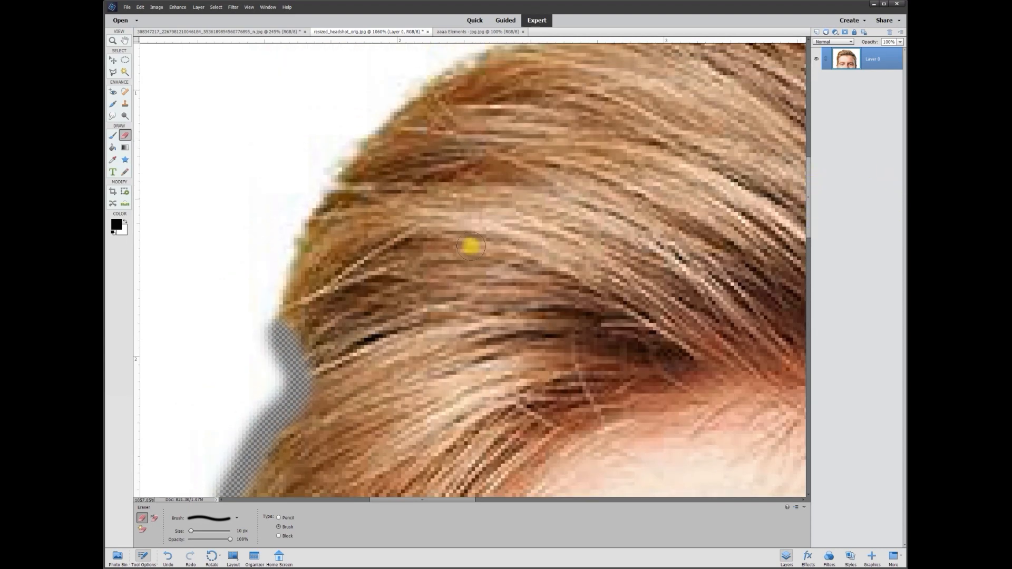
pyautogui.moveTo(280, 322)
pyautogui.mouseDown()
pyautogui.moveTo(278, 287)
pyautogui.moveTo(300, 238)
pyautogui.mouseUp()
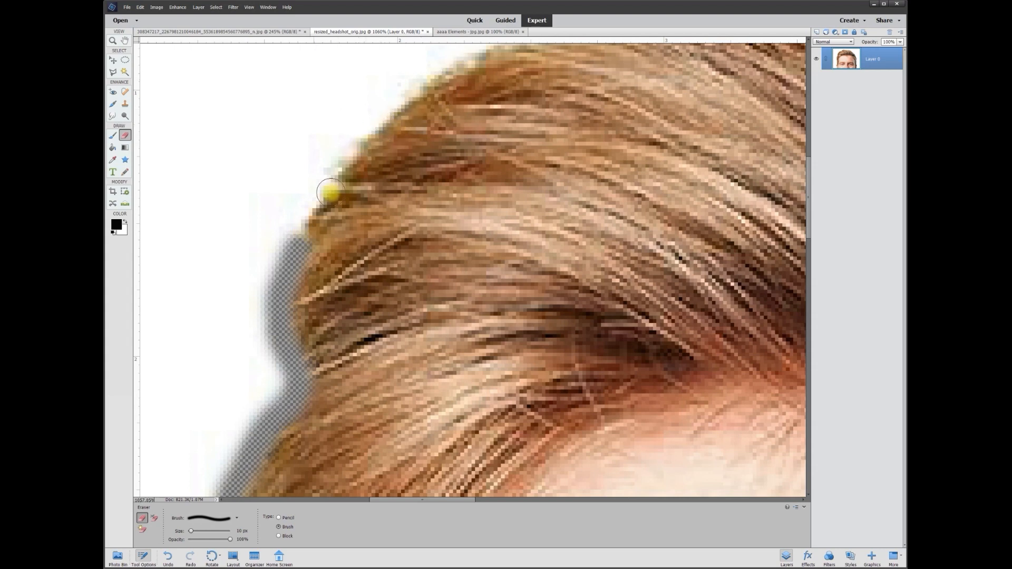
pyautogui.moveTo(280, 254)
pyautogui.mouseDown()
pyautogui.moveTo(389, 113)
pyautogui.moveTo(495, 50)
pyautogui.mouseUp()
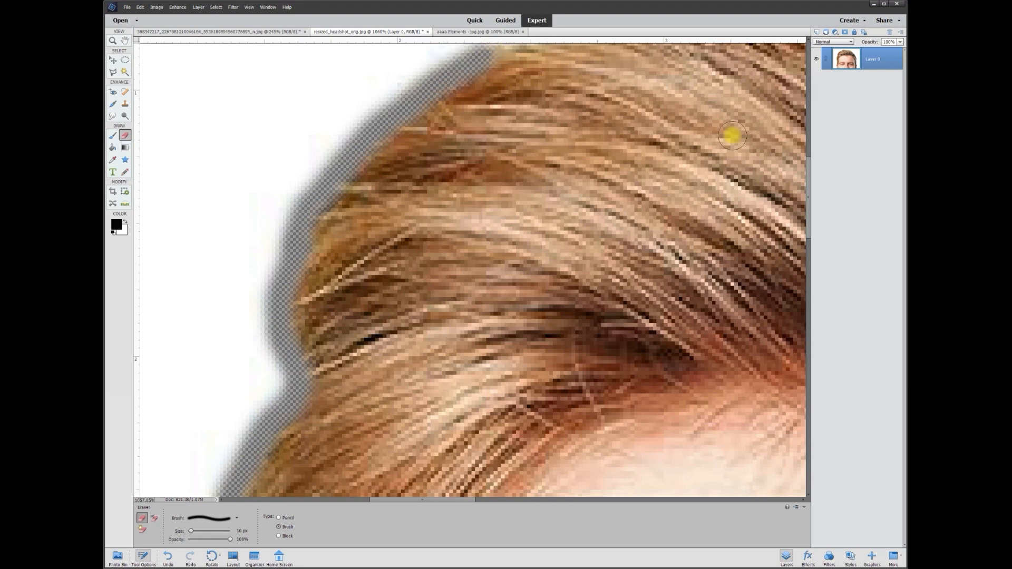
pyautogui.moveTo(809, 206); pyautogui.dragTo(809, 153)
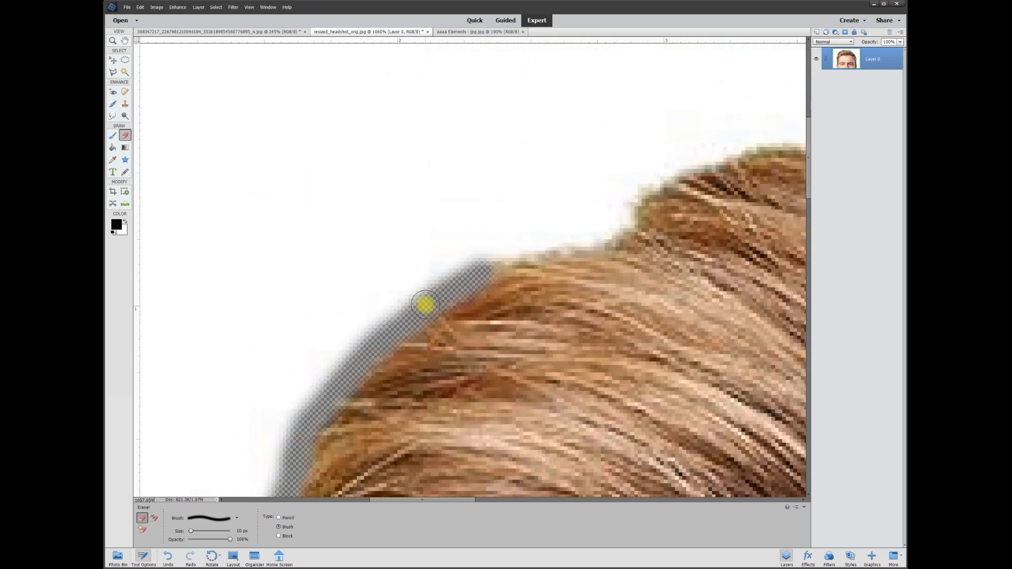
pyautogui.moveTo(503, 256)
pyautogui.mouseDown()
pyautogui.moveTo(590, 242)
pyautogui.moveTo(671, 176)
pyautogui.moveTo(788, 143)
pyautogui.mouseUp()
# Step: Continue erasing a strip along the top of the hair and down the image's right side to the ear
pyautogui.moveTo(810, 197); pyautogui.dragTo(809, 192)
pyautogui.moveTo(424, 500); pyautogui.dragTo(515, 498)
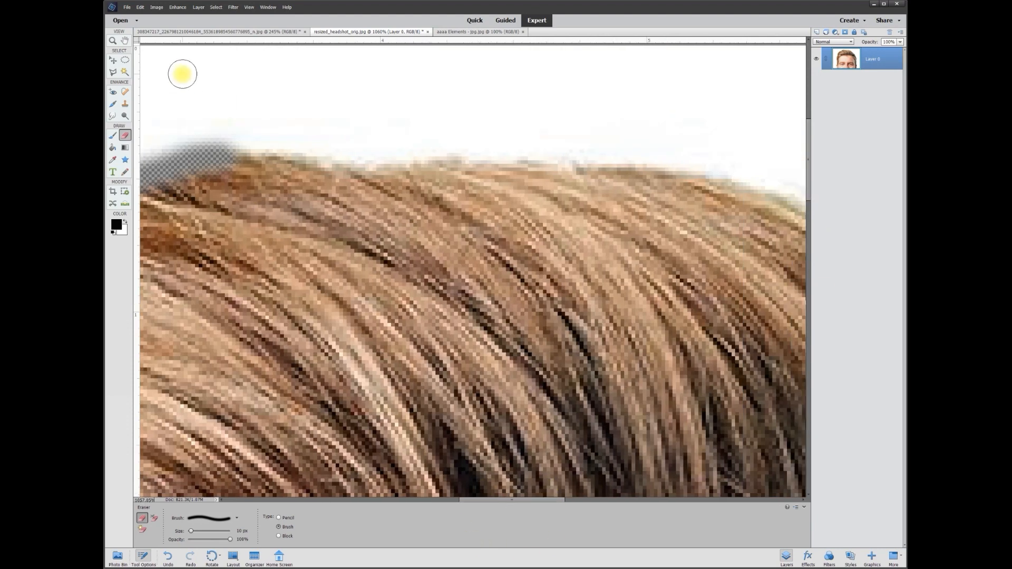
pyautogui.moveTo(235, 151)
pyautogui.mouseDown()
pyautogui.moveTo(610, 152)
pyautogui.moveTo(719, 174)
pyautogui.moveTo(763, 204)
pyautogui.mouseUp()
pyautogui.moveTo(796, 203)
pyautogui.mouseDown()
pyautogui.moveTo(429, 204)
pyautogui.moveTo(607, 327)
pyautogui.mouseUp()
pyautogui.scroll(-1, 607, 327)
pyautogui.moveTo(464, 211)
pyautogui.mouseDown()
pyautogui.moveTo(532, 303)
pyautogui.moveTo(548, 298)
pyautogui.moveTo(606, 369)
pyautogui.mouseUp()
pyautogui.moveTo(607, 369)
pyautogui.mouseDown()
pyautogui.moveTo(615, 136)
pyautogui.moveTo(704, 282)
pyautogui.moveTo(737, 399)
pyautogui.moveTo(732, 209)
pyautogui.moveTo(722, 240)
pyautogui.moveTo(731, 398)
pyautogui.moveTo(718, 177)
pyautogui.mouseUp()
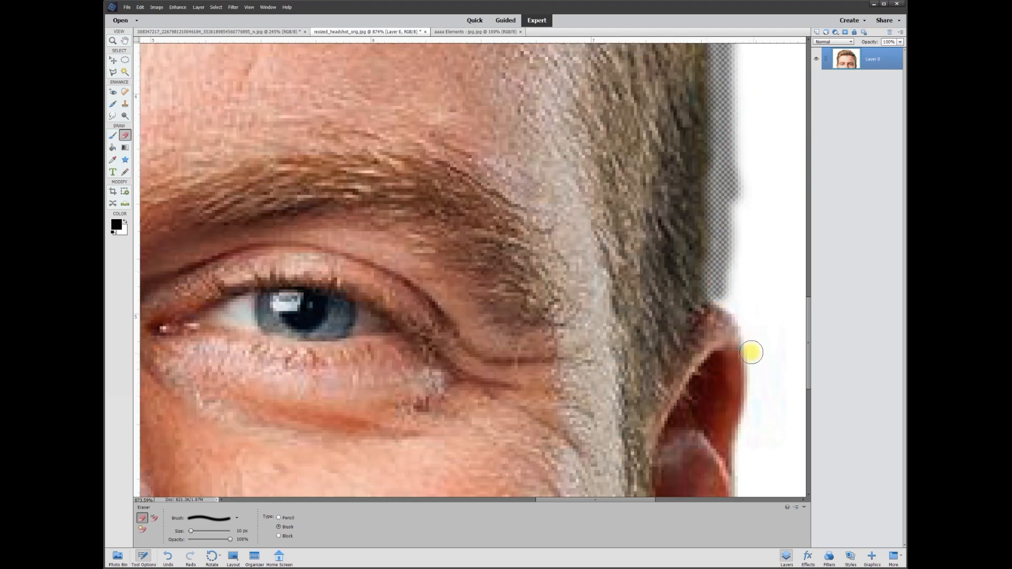
# Step: Set the Eraser to a 5 px brush and erase the white edge around the ear on the image's right side
pyautogui.moveTo(807, 341); pyautogui.dragTo(810, 348)
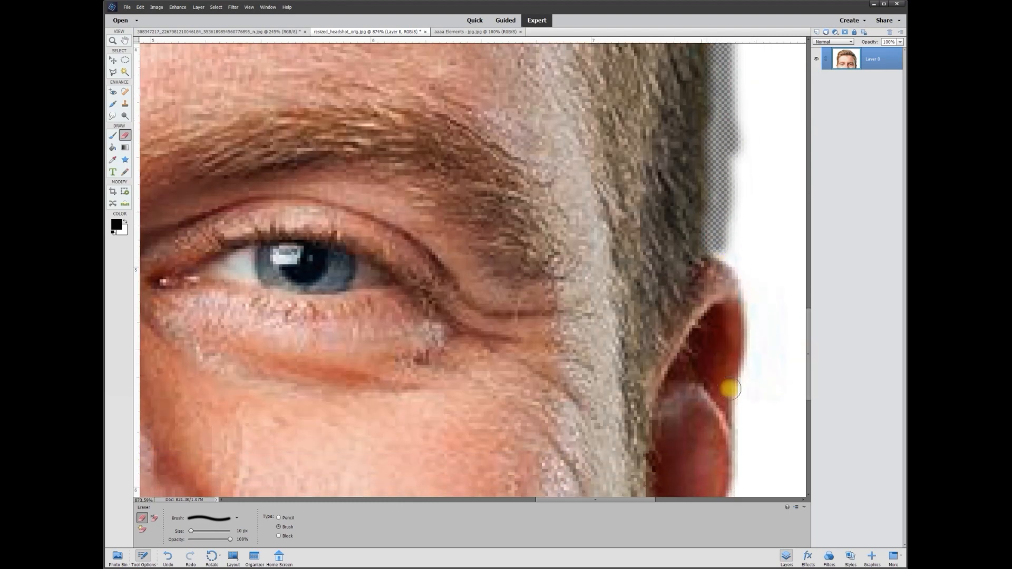
pyautogui.moveTo(637, 503); pyautogui.dragTo(668, 502)
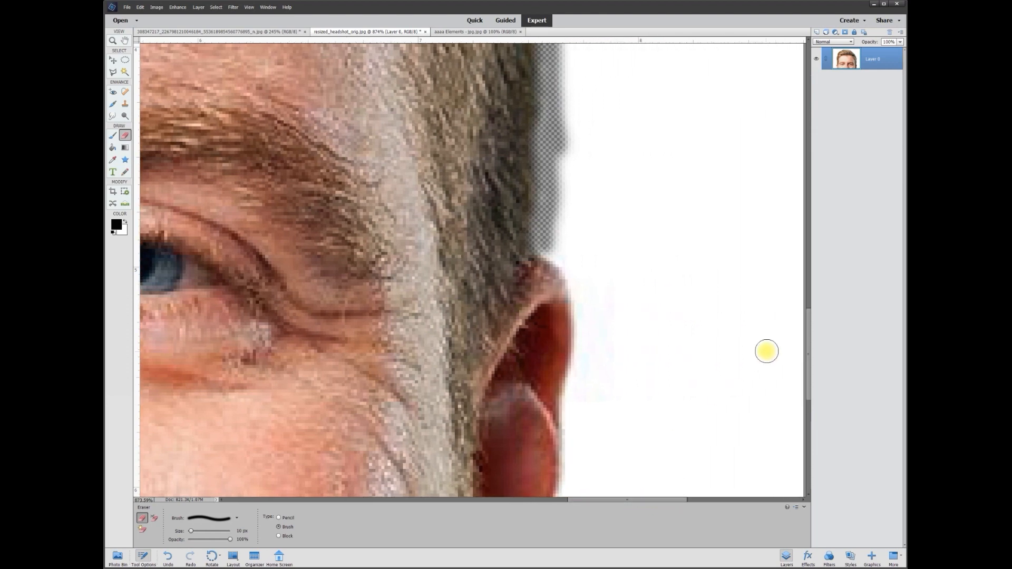
pyautogui.moveTo(808, 344); pyautogui.dragTo(809, 362)
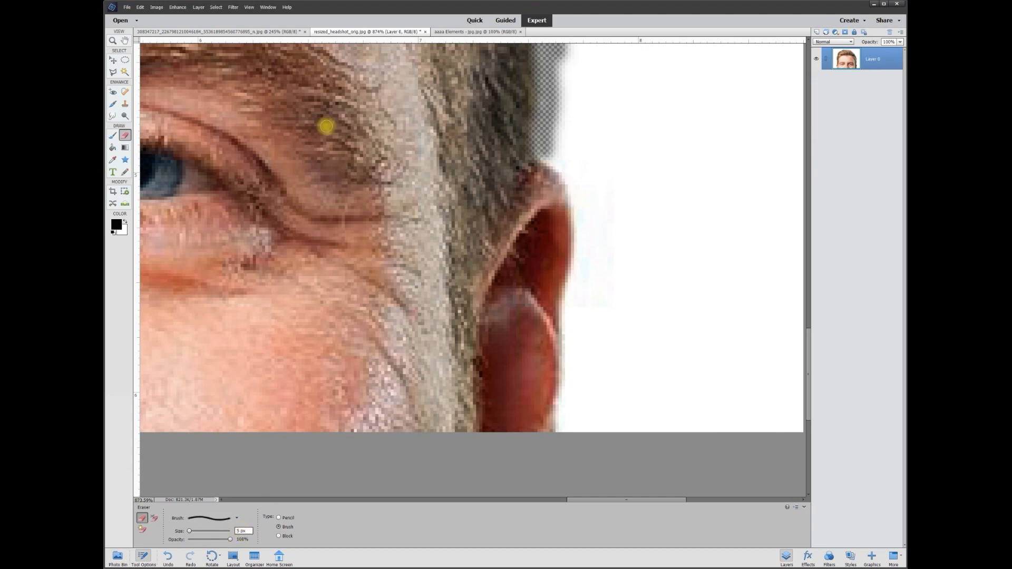
pyautogui.click(113, 60)
pyautogui.scroll(4, 605, 199)
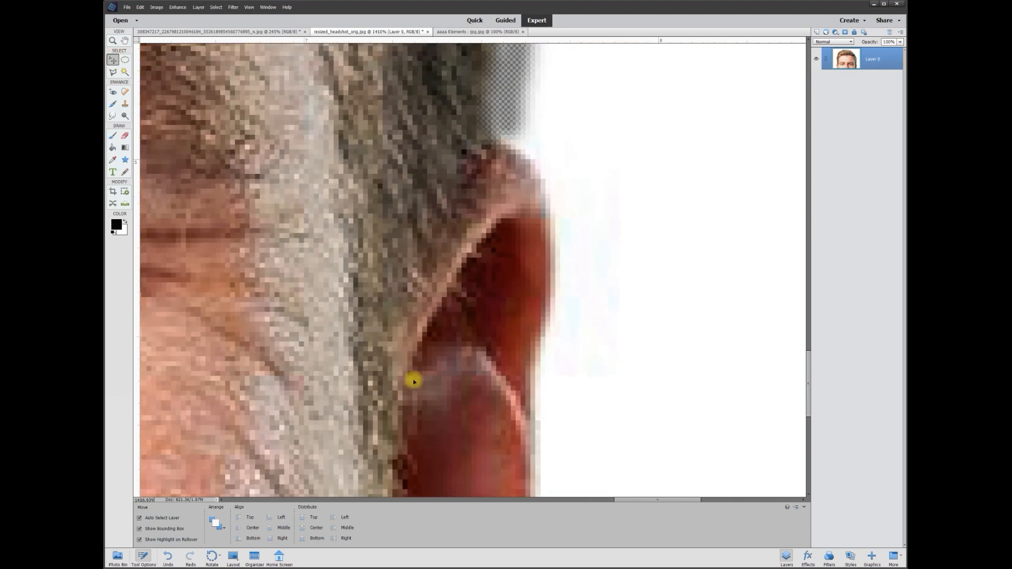
pyautogui.click(191, 521)
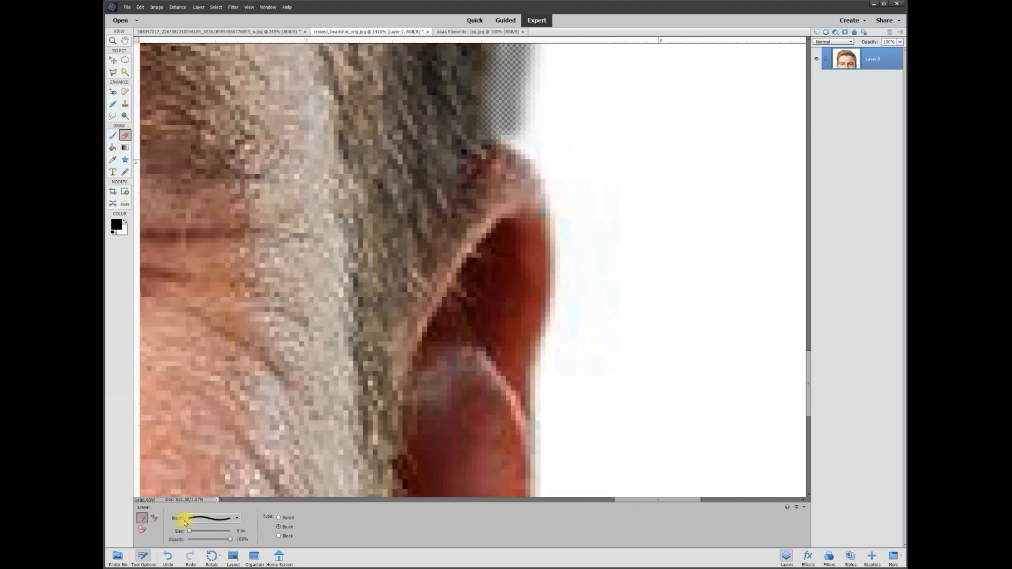
pyautogui.click(238, 519)
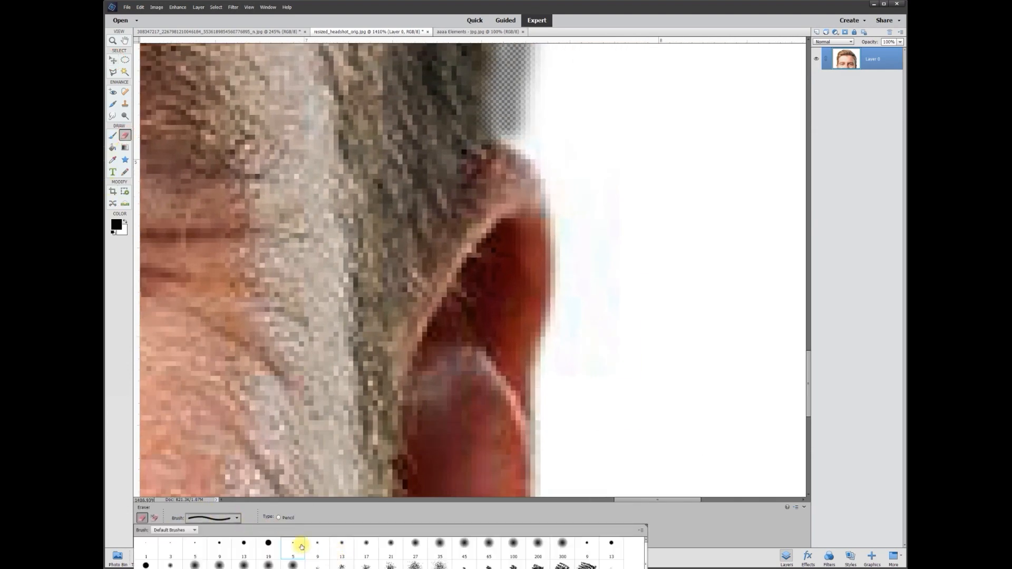
pyautogui.moveTo(504, 136)
pyautogui.mouseDown()
pyautogui.moveTo(538, 163)
pyautogui.moveTo(552, 197)
pyautogui.moveTo(556, 239)
pyautogui.moveTo(533, 384)
pyautogui.mouseUp()
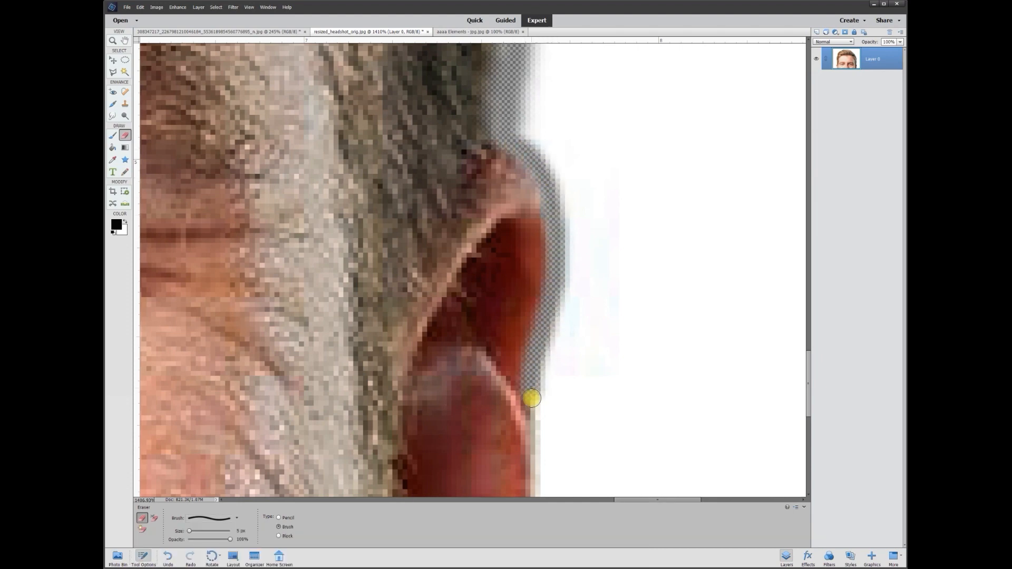
# Step: Erase the white edge around the ear on the image's left side with the 5 px brush
pyautogui.scroll(-3, 534, 385)
pyautogui.moveTo(622, 500); pyautogui.dragTo(322, 501)
pyautogui.moveTo(464, 50)
pyautogui.mouseDown()
pyautogui.moveTo(500, 207)
pyautogui.moveTo(499, 352)
pyautogui.moveTo(513, 290)
pyautogui.moveTo(569, 276)
pyautogui.moveTo(548, 124)
pyautogui.mouseUp()
# Step: Set the Eraser size to 10 px and erase the fringe from the left ear up to the already erased hair edge
pyautogui.scroll(5, 500, 351)
pyautogui.click(240, 531)
pyautogui.write('10')
pyautogui.scroll(5, 549, 124)
pyautogui.moveTo(552, 372); pyautogui.dragTo(533, 226)
pyautogui.scroll(5, 533, 226)
pyautogui.moveTo(531, 448)
pyautogui.mouseDown()
pyautogui.moveTo(510, 221)
pyautogui.moveTo(524, 153)
pyautogui.mouseUp()
pyautogui.scroll(-3, 590, 246)
pyautogui.scroll(-6, 590, 245)
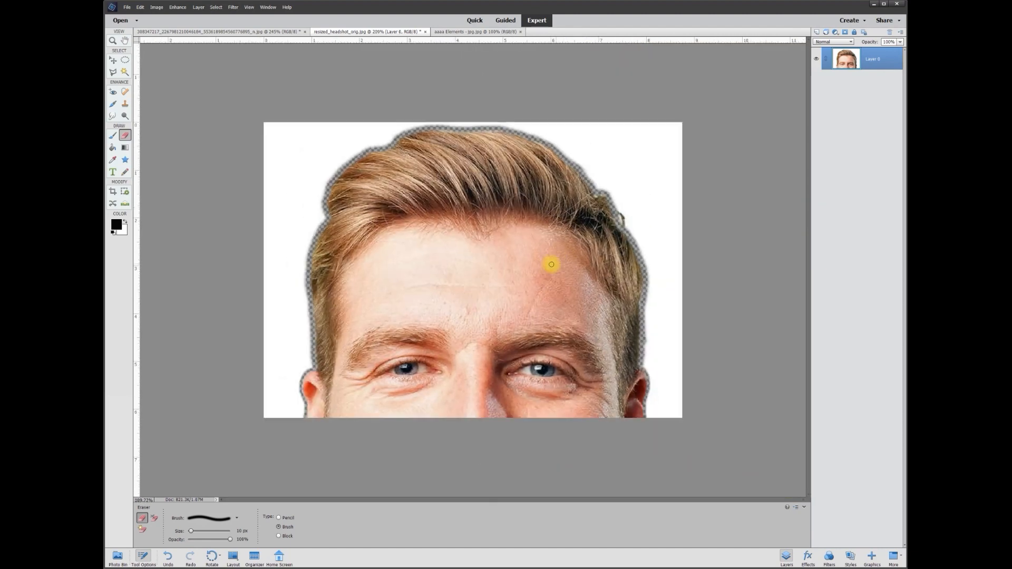
# Step: Start a Polygonal Lasso outline beyond the canvas's left corners and bring it to the erased strip below the left ear
pyautogui.scroll(1, 314, 388)
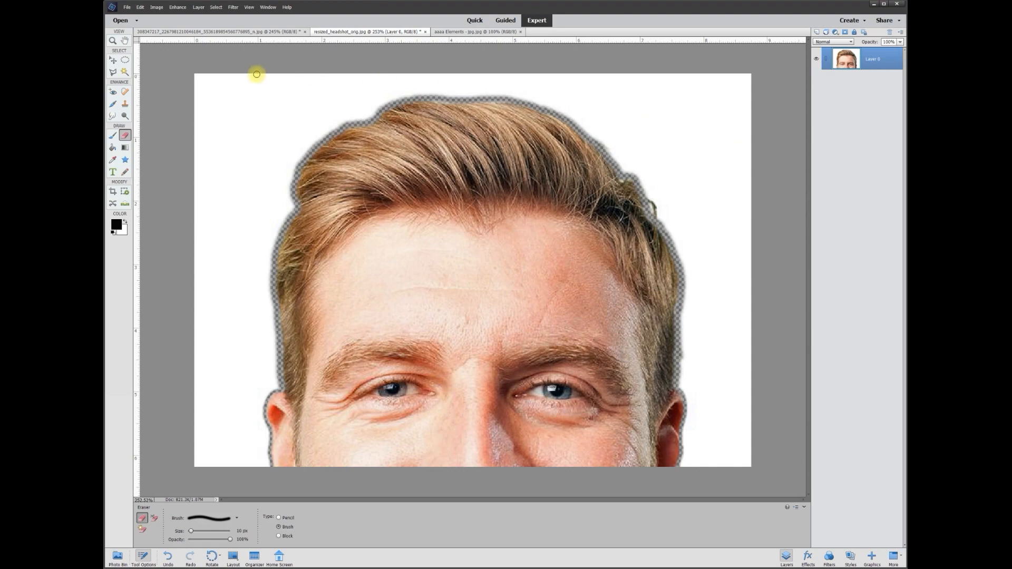
pyautogui.click(114, 72)
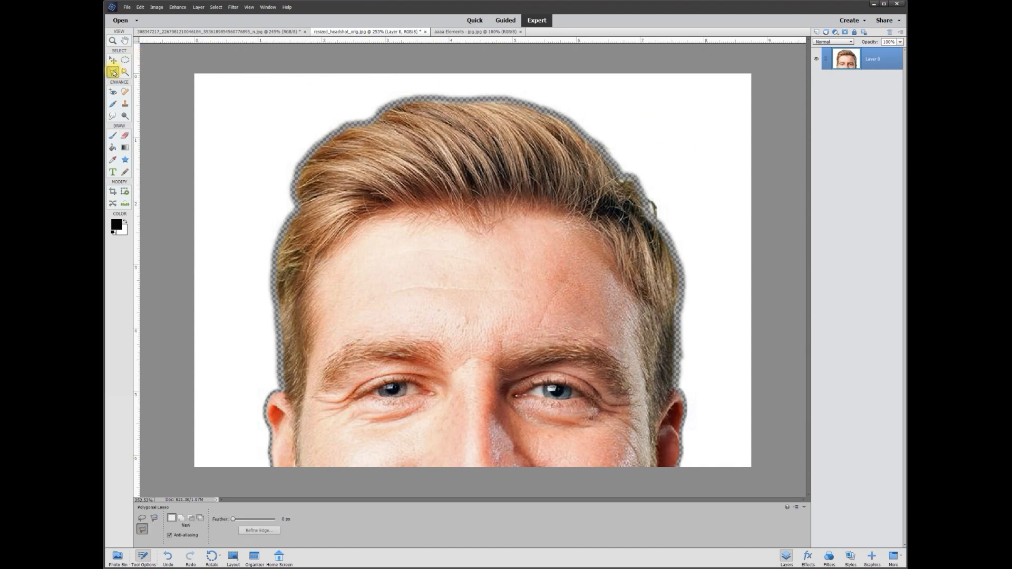
pyautogui.scroll(5, 147, 56)
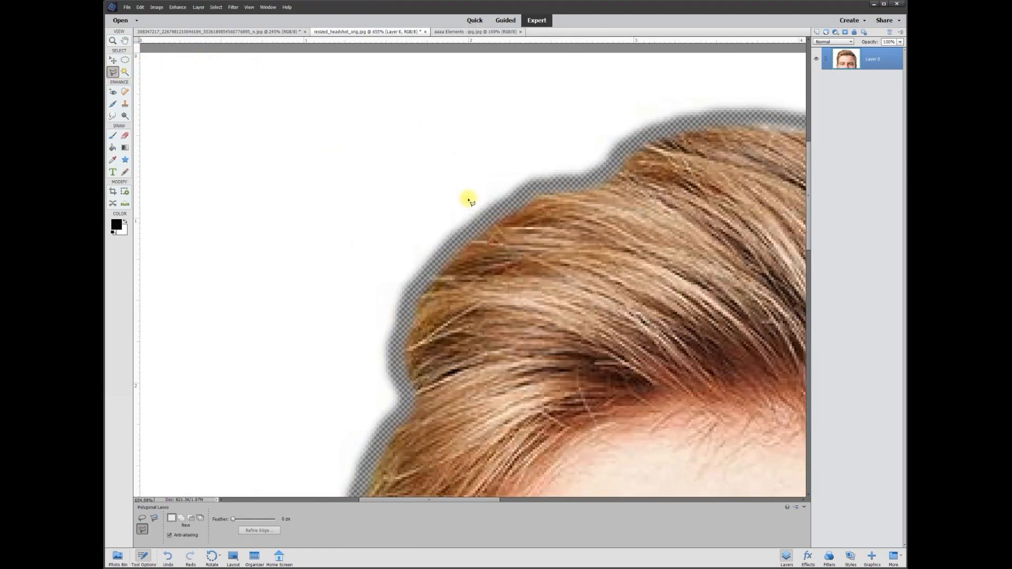
pyautogui.moveTo(505, 501); pyautogui.dragTo(481, 480)
pyautogui.scroll(2, 806, 210)
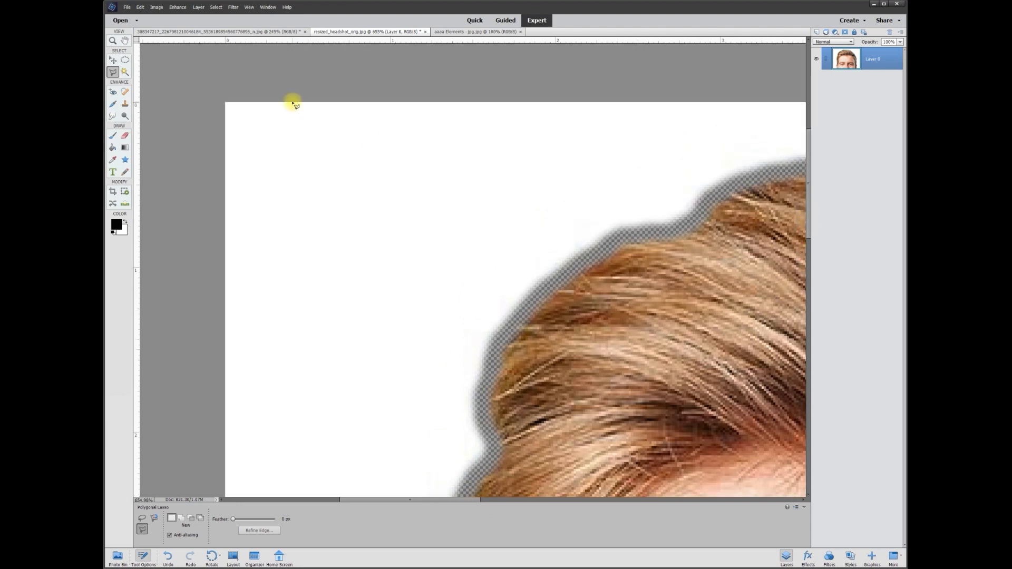
pyautogui.scroll(1, 214, 92)
pyautogui.click(220, 96)
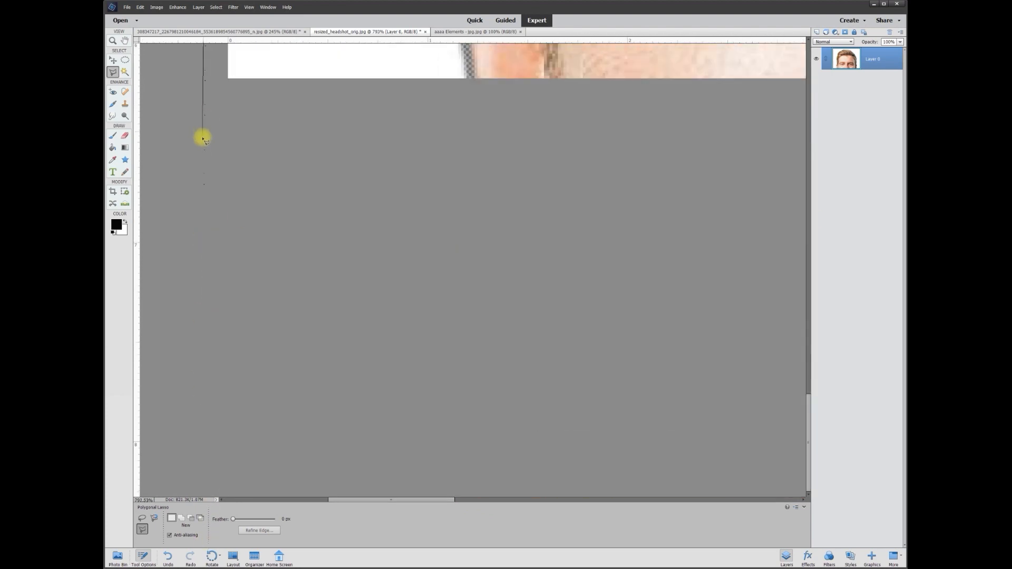
pyautogui.click(202, 116)
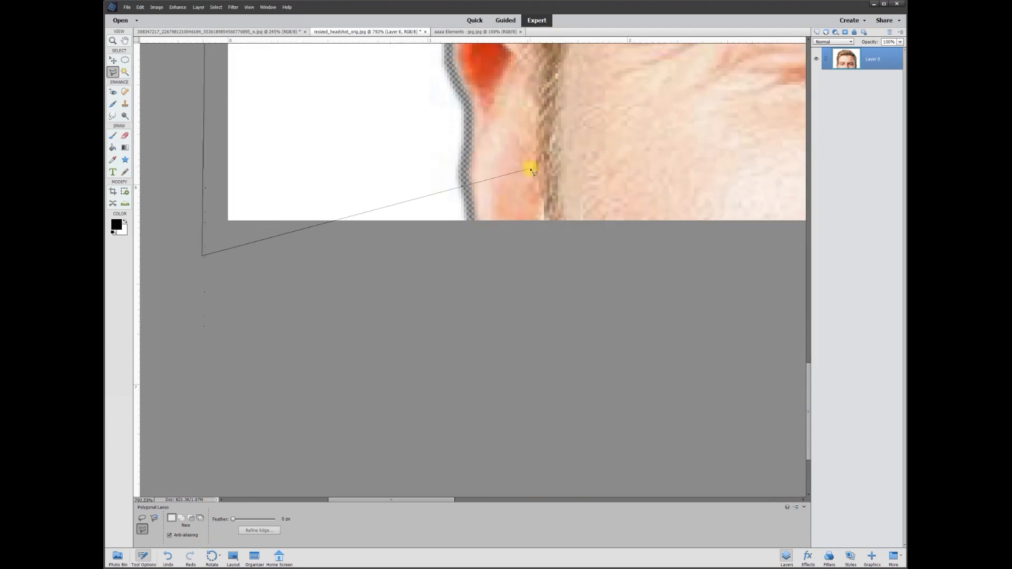
pyautogui.click(477, 243)
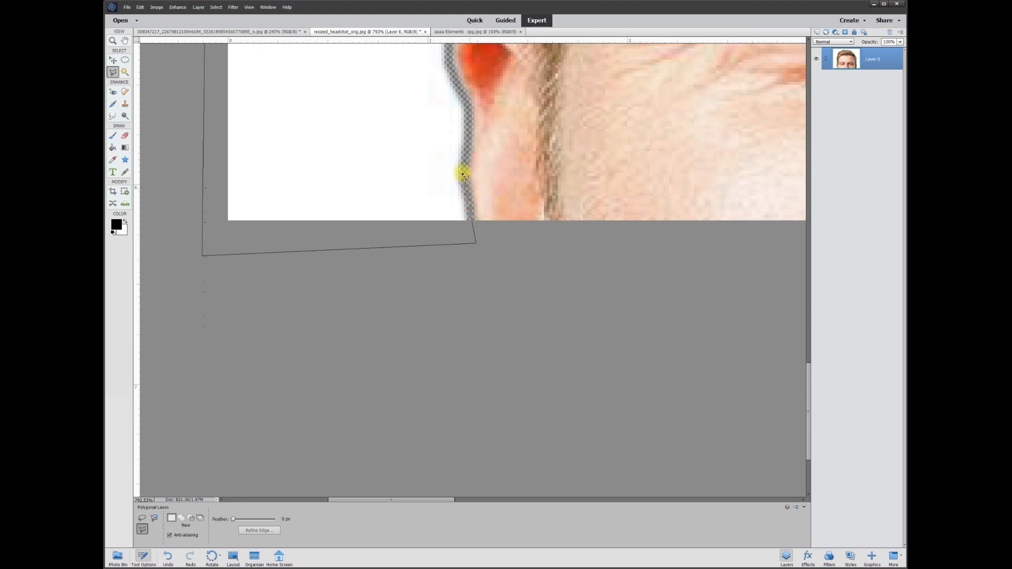
# Step: Trace the lasso outline through the erased strip around the left ear and up the left side of the hair
pyautogui.click(454, 75)
pyautogui.click(472, 286)
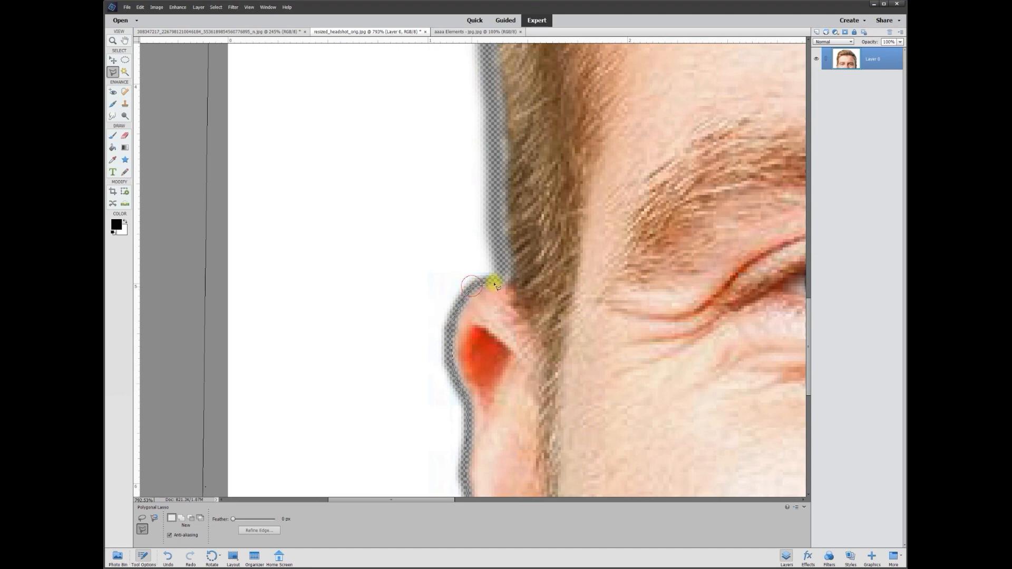
pyautogui.click(494, 79)
pyautogui.click(477, 359)
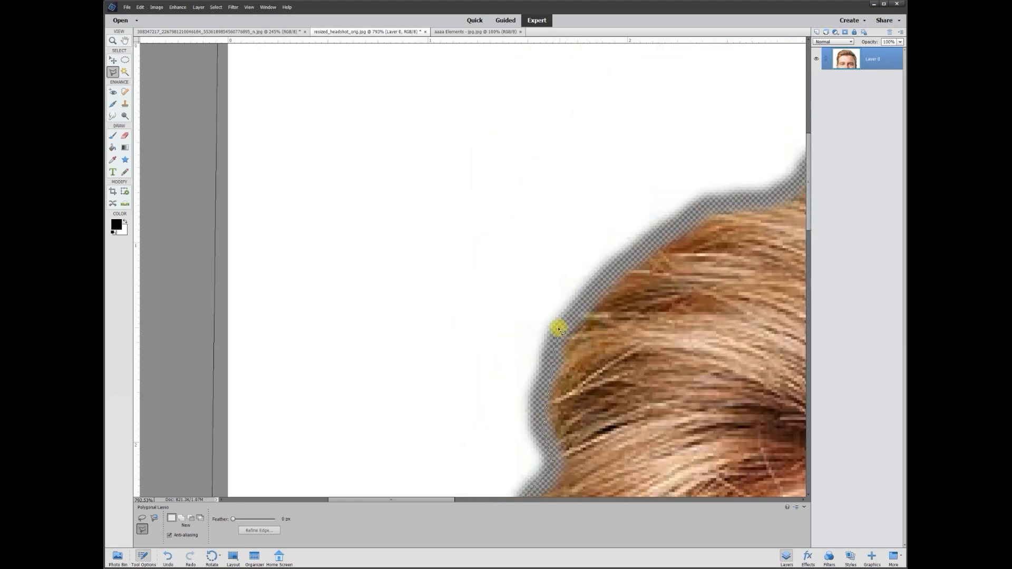
pyautogui.click(675, 224)
pyautogui.click(721, 201)
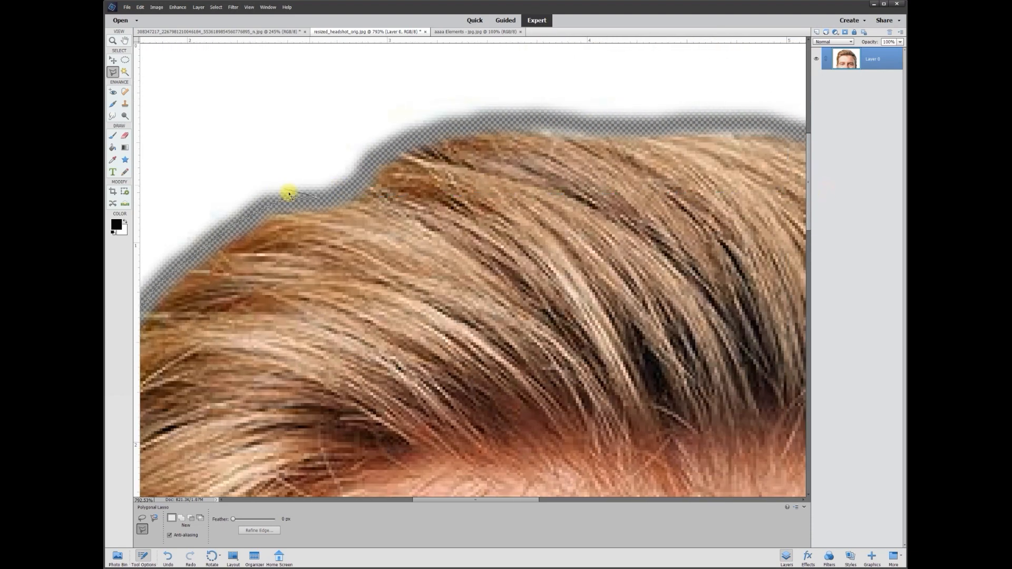
# Step: Continue the lasso outline through the erased strip across the crown and down the right side of the hair
pyautogui.click(347, 189)
pyautogui.click(454, 128)
pyautogui.click(623, 125)
pyautogui.click(752, 120)
pyautogui.click(363, 150)
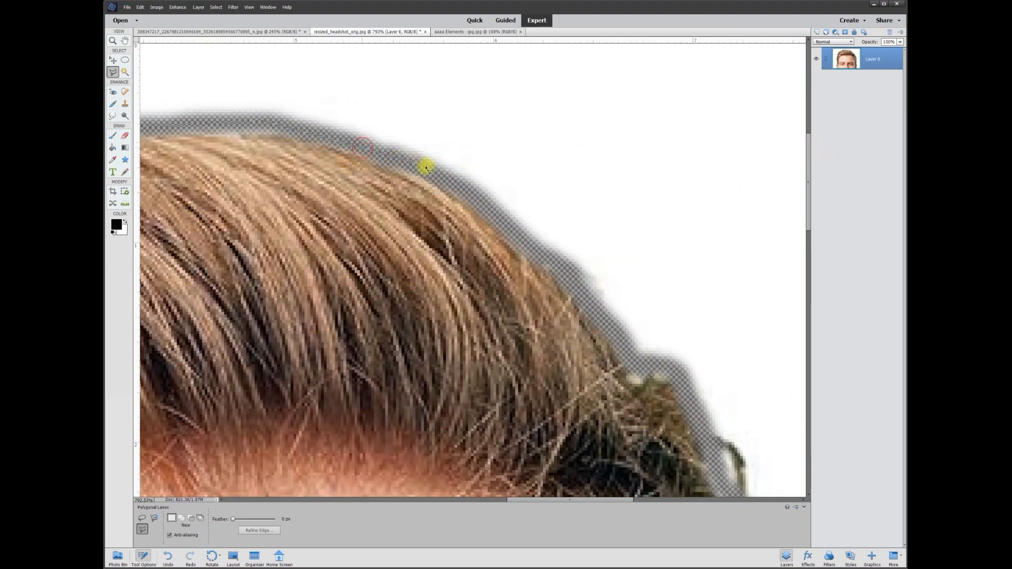
pyautogui.click(437, 175)
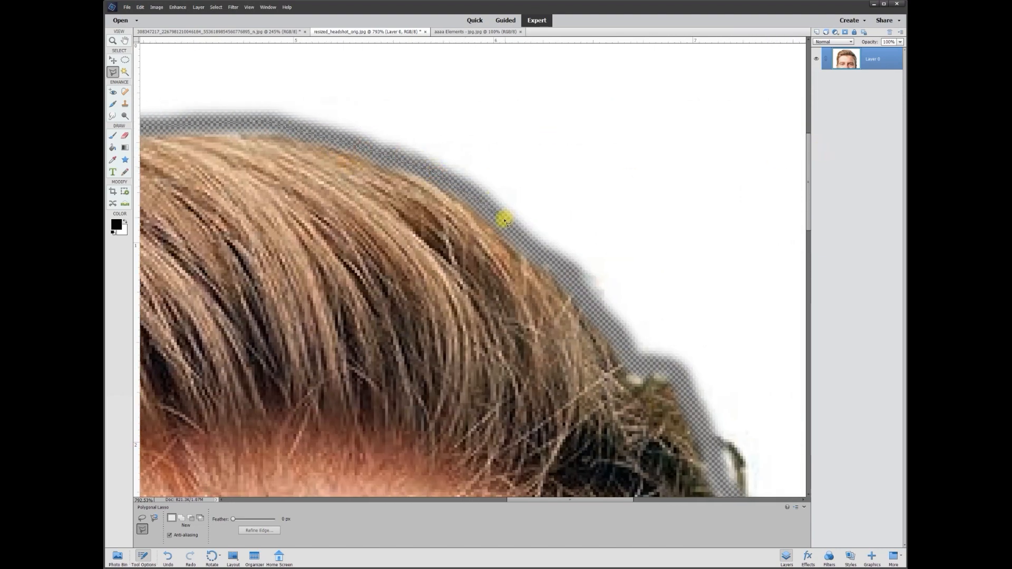
pyautogui.click(561, 267)
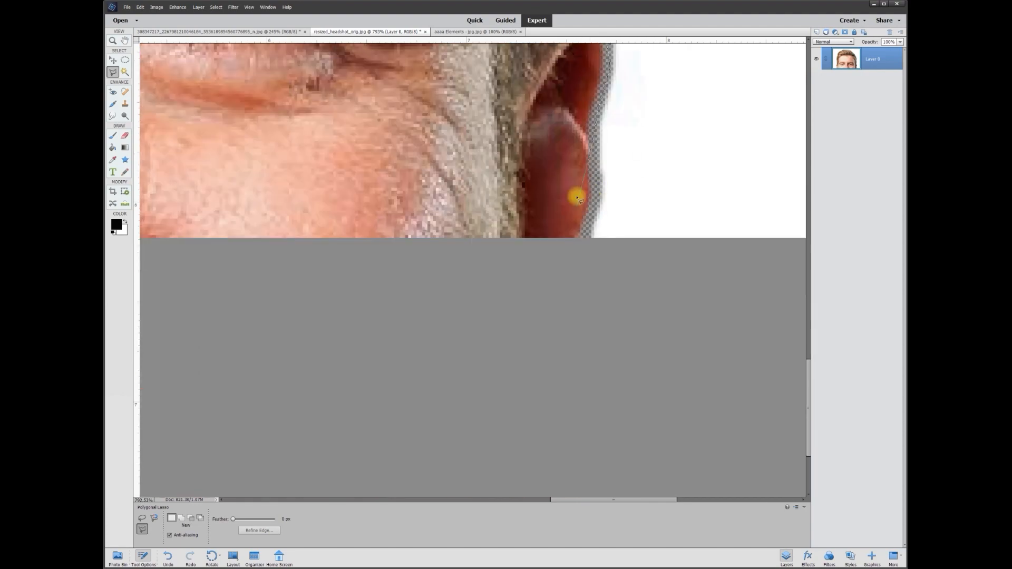
# Step: Close the lasso outline around the canvas's right corners and delete the enclosed white background from the headshot
pyautogui.click(582, 245)
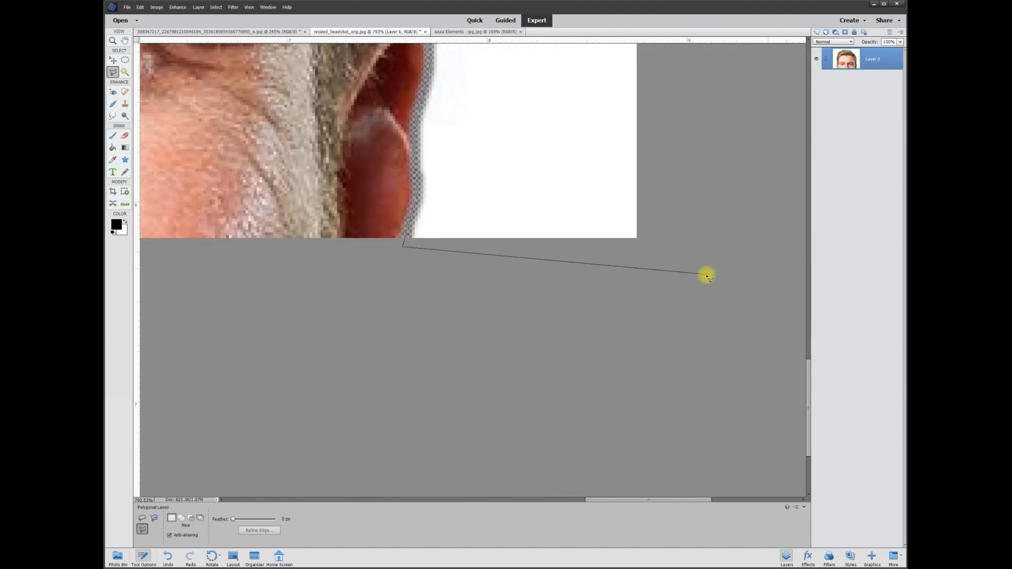
pyautogui.click(662, 250)
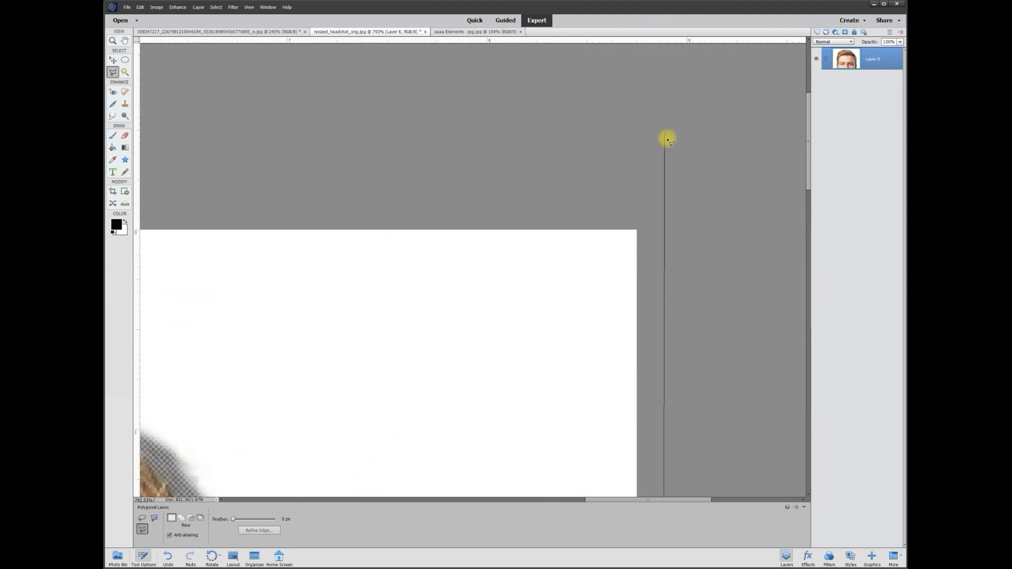
pyautogui.click(662, 188)
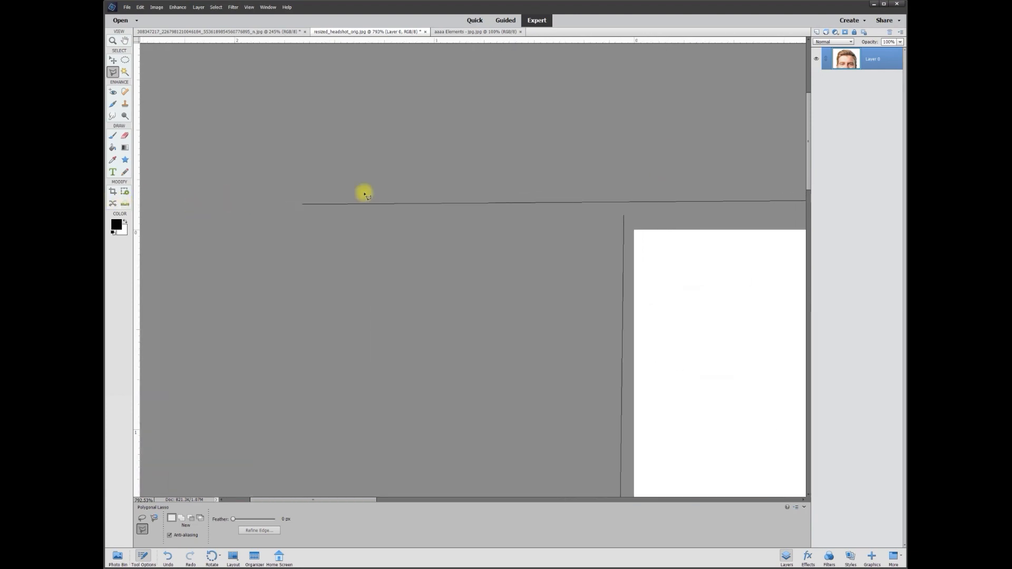
pyautogui.doubleClick(635, 202)
pyautogui.hotkey('ctrl', '0')
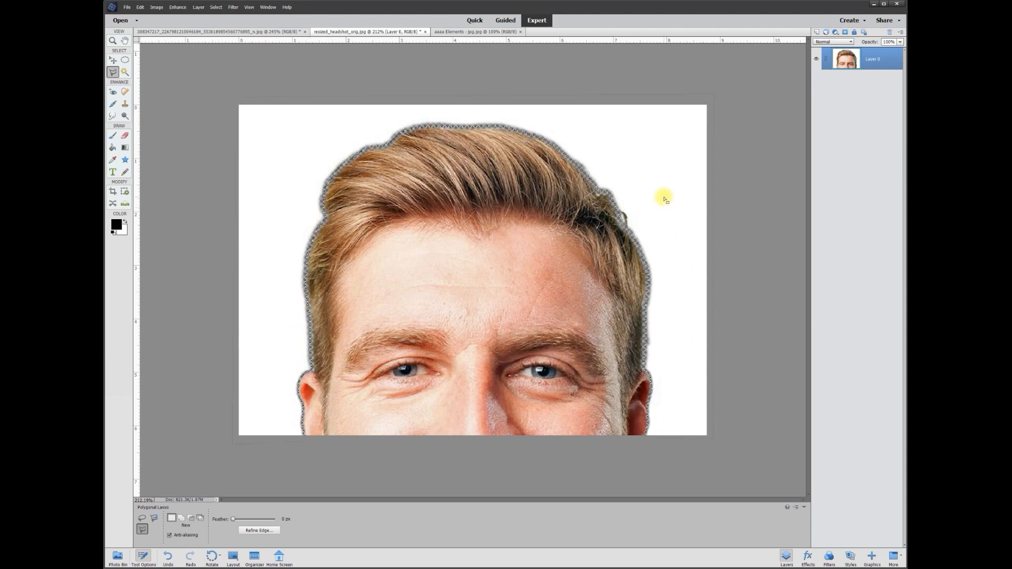
pyautogui.press('Delete')
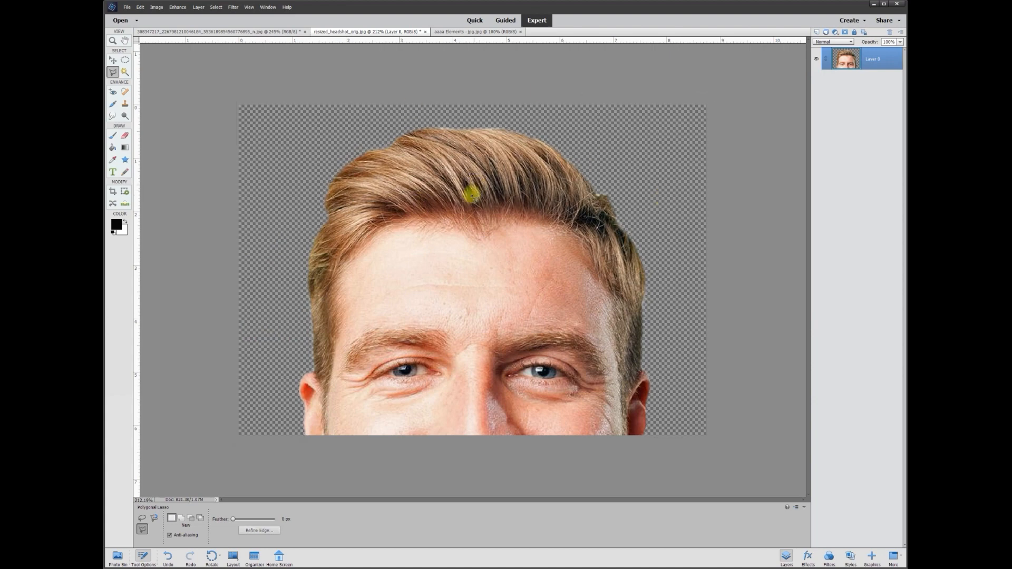
# Step: Switch to the teal-background hair image and sample its teal background as the foreground color with the Eyedropper
pyautogui.click(229, 32)
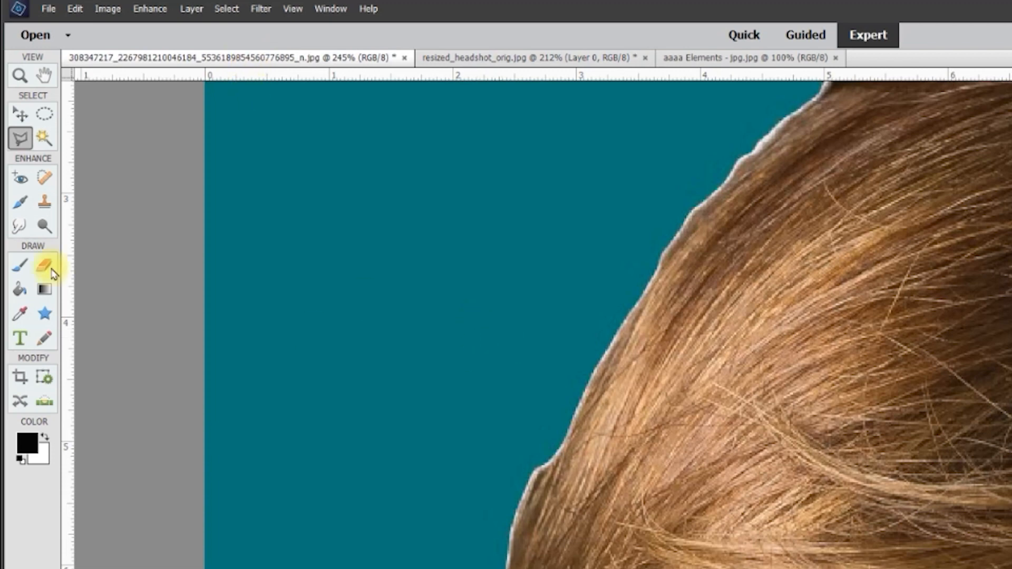
pyautogui.click(19, 317)
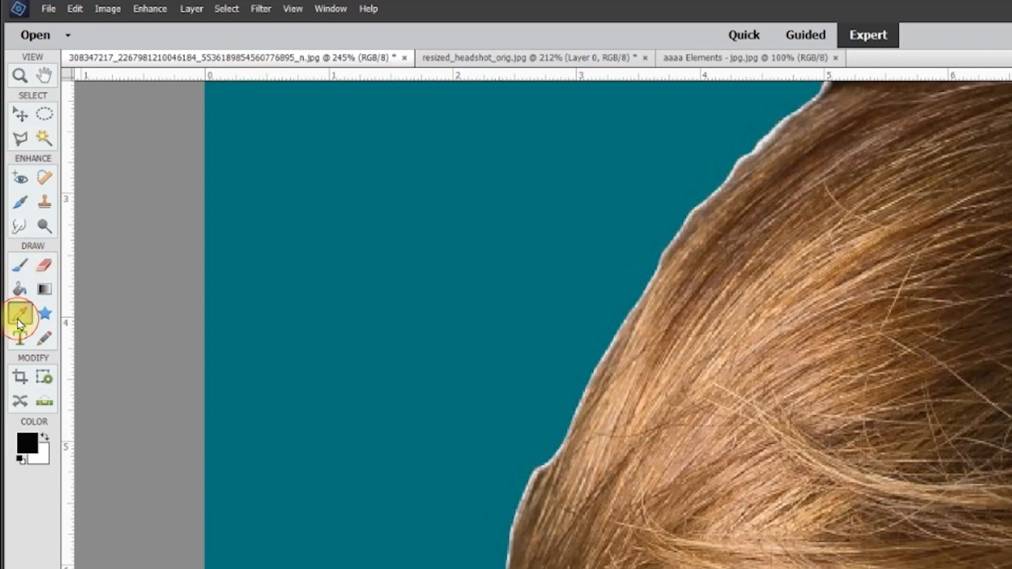
pyautogui.click(385, 312)
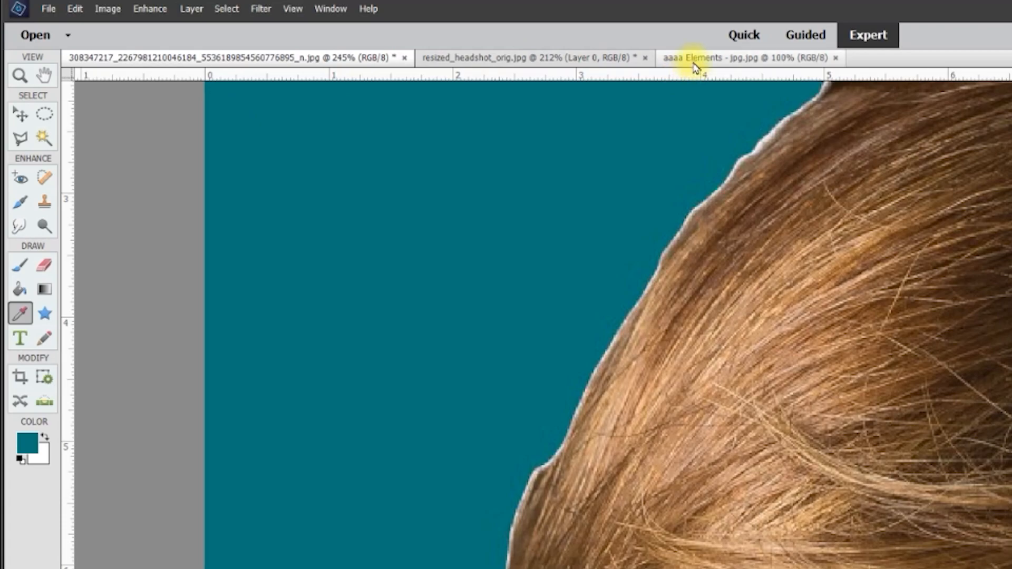
# Step: Switch to the resized headshot image, fill a new layer with the sampled teal, and place it beneath the headshot layer
pyautogui.click(604, 61)
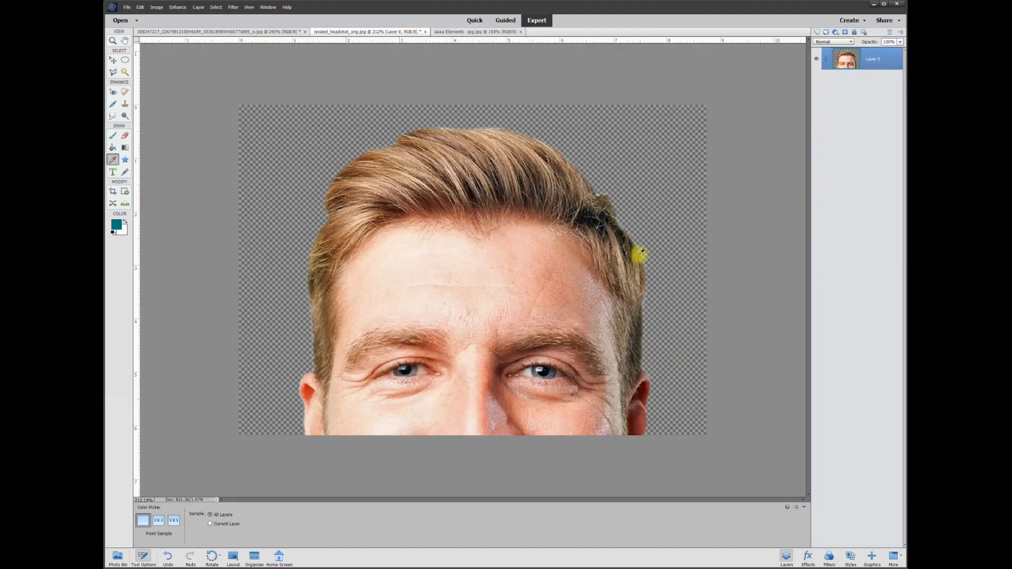
pyautogui.click(817, 32)
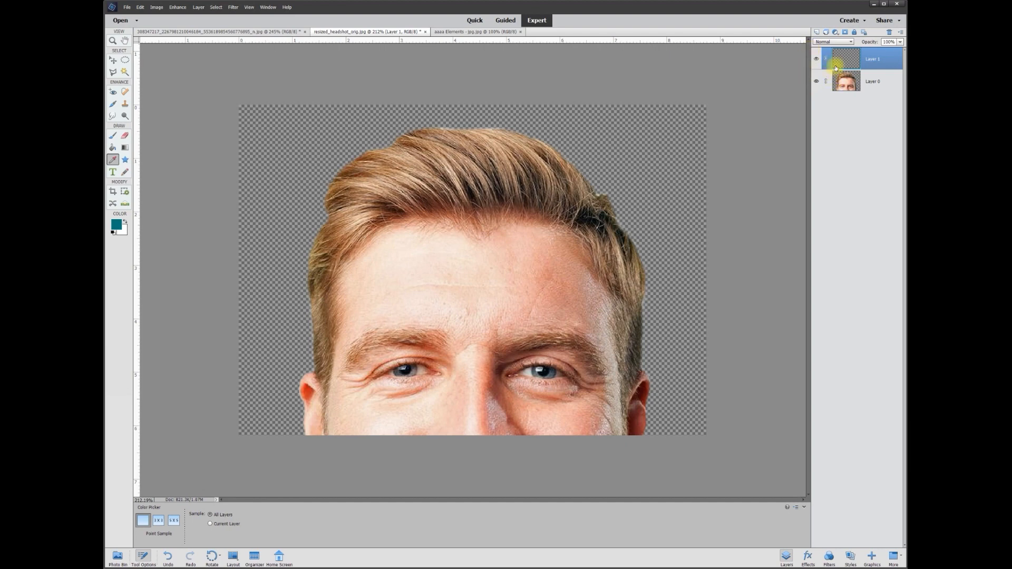
pyautogui.click(113, 148)
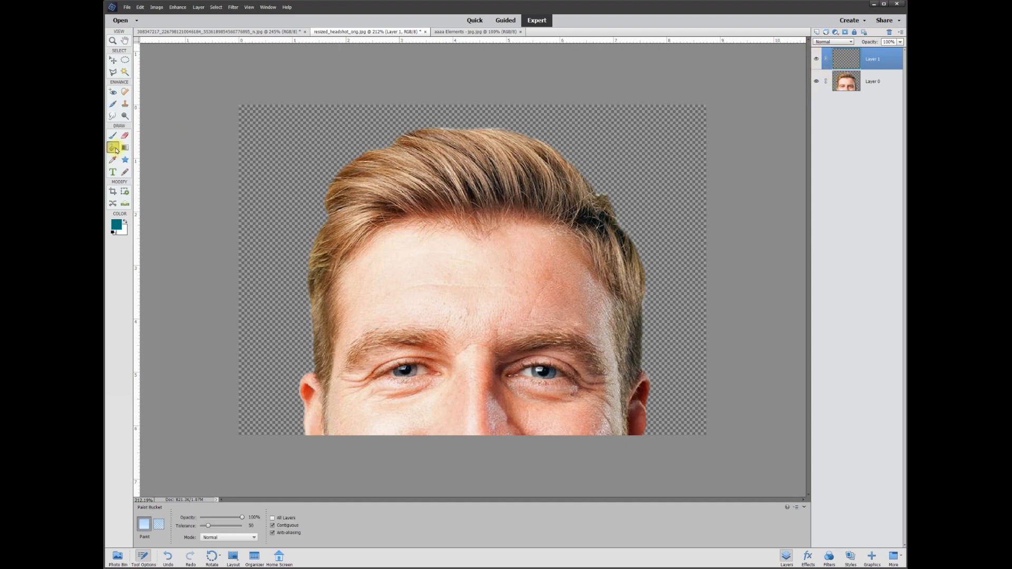
pyautogui.click(336, 161)
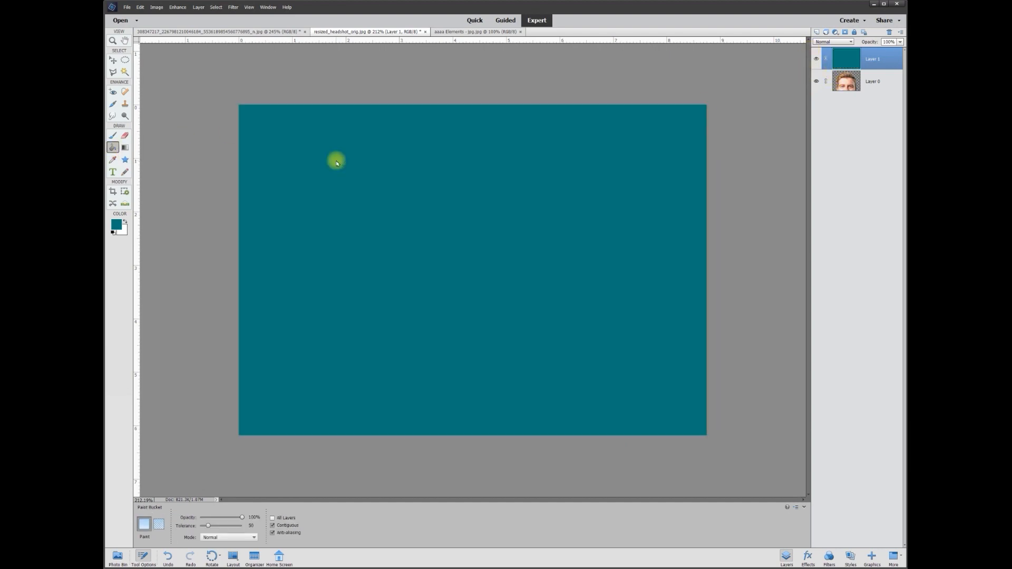
pyautogui.click(116, 60)
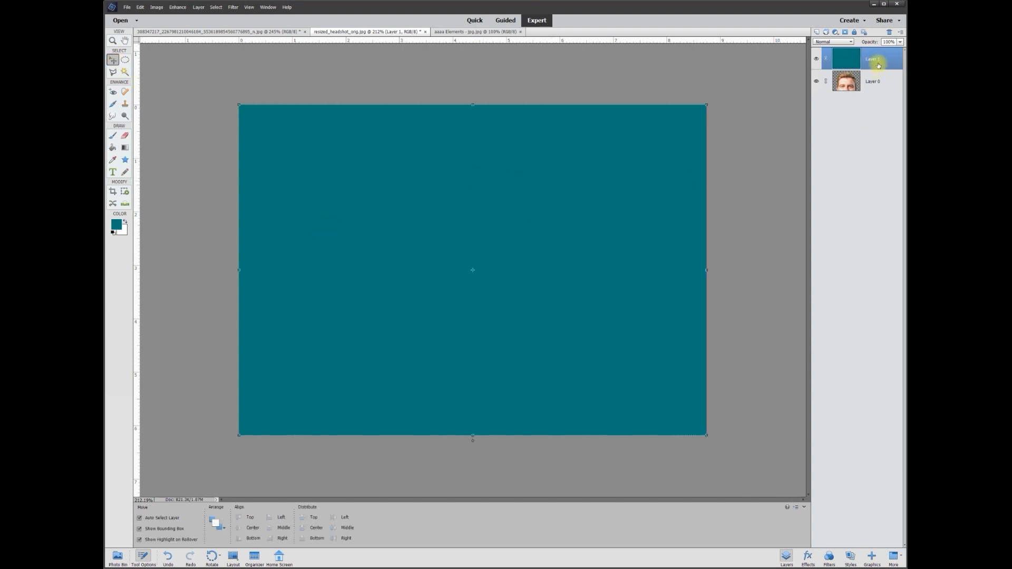
pyautogui.moveTo(869, 62); pyautogui.dragTo(870, 109)
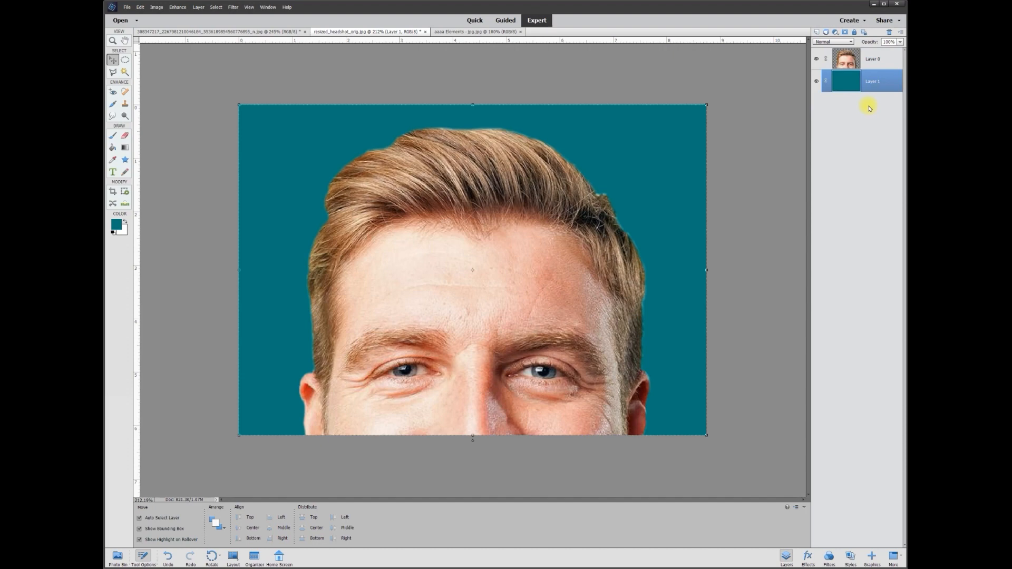
# Step: Shift the headshot layer slightly right over the teal background, try resizing it from a corner, and deselect it
pyautogui.click(858, 59)
pyautogui.moveTo(506, 240); pyautogui.dragTo(539, 234)
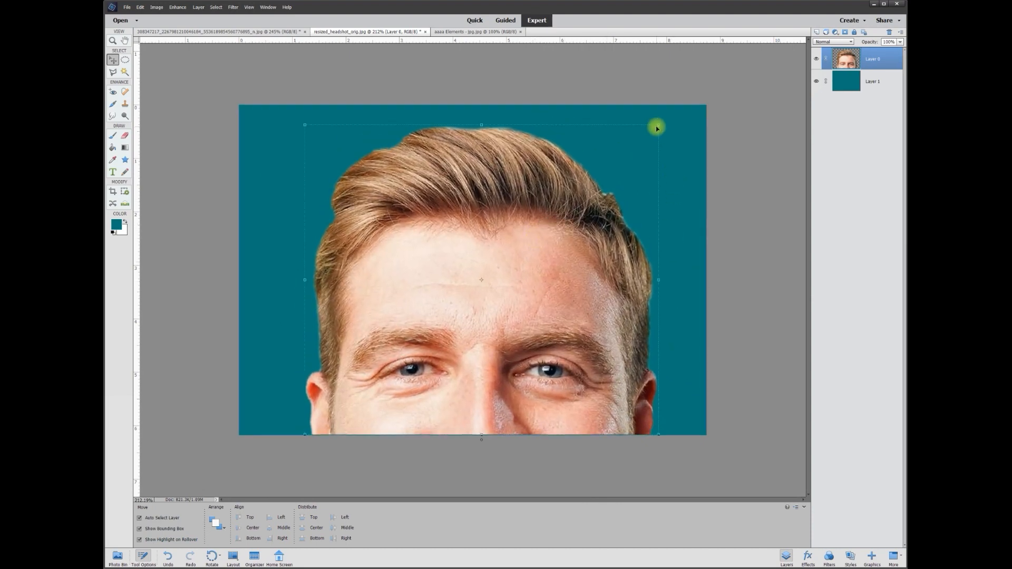
pyautogui.moveTo(658, 125); pyautogui.dragTo(593, 368)
pyautogui.press('Escape')
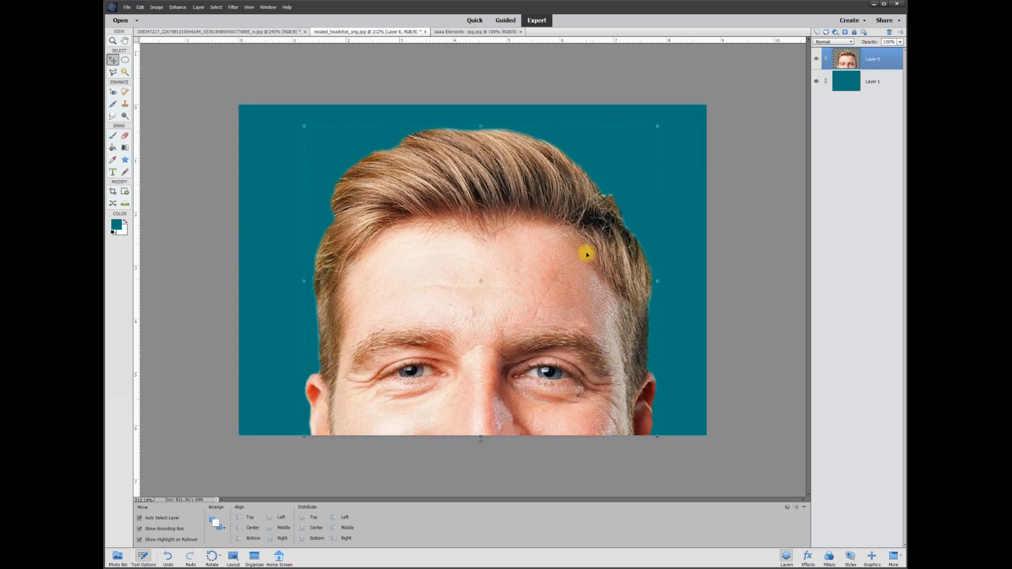
pyautogui.click(741, 272)
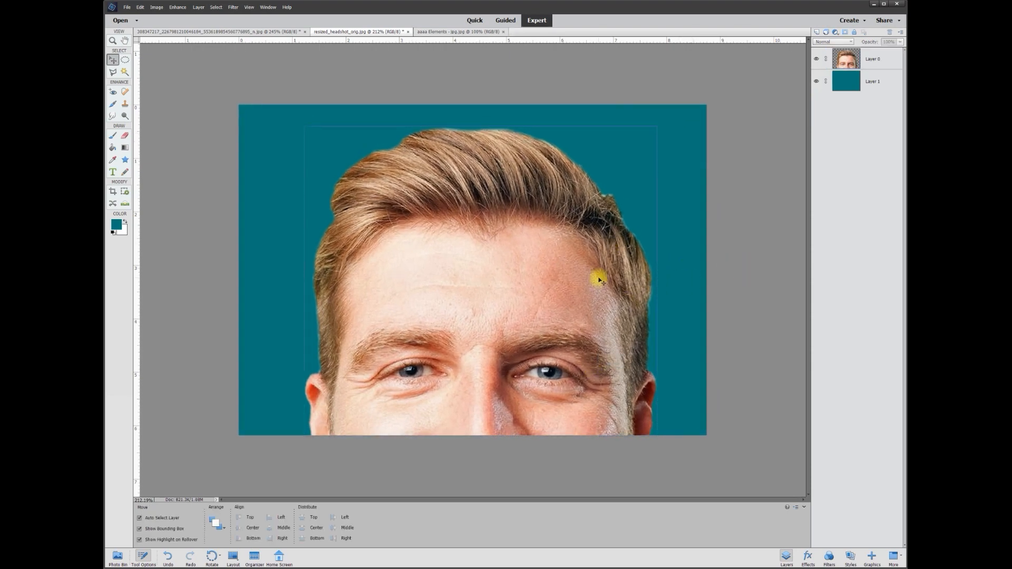
# Step: Reset the colors to default black and white and inspect the left hair edge closely against the teal background
pyautogui.press('d')
pyautogui.scroll(1, 456, 350)
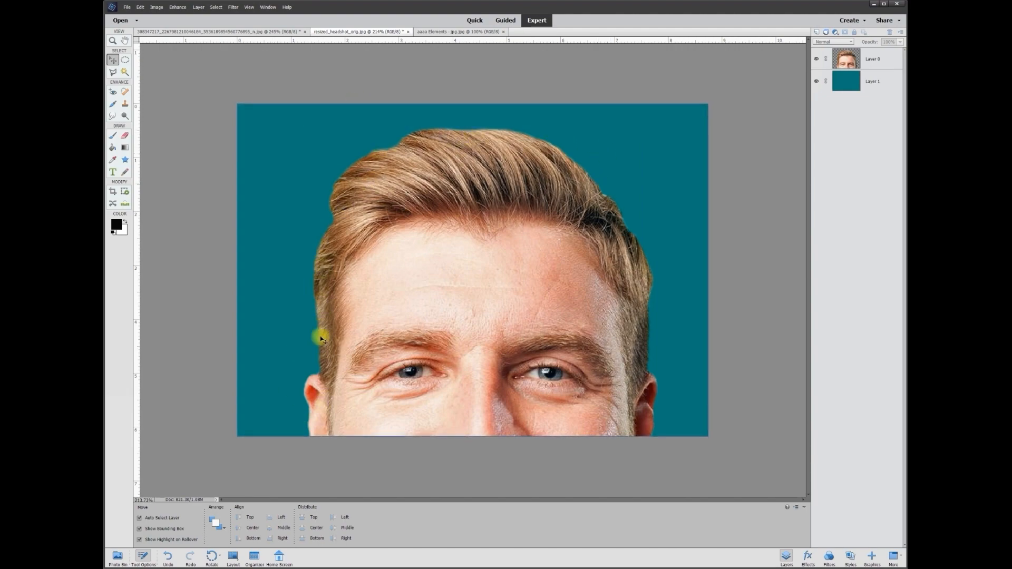
pyautogui.scroll(6, 323, 306)
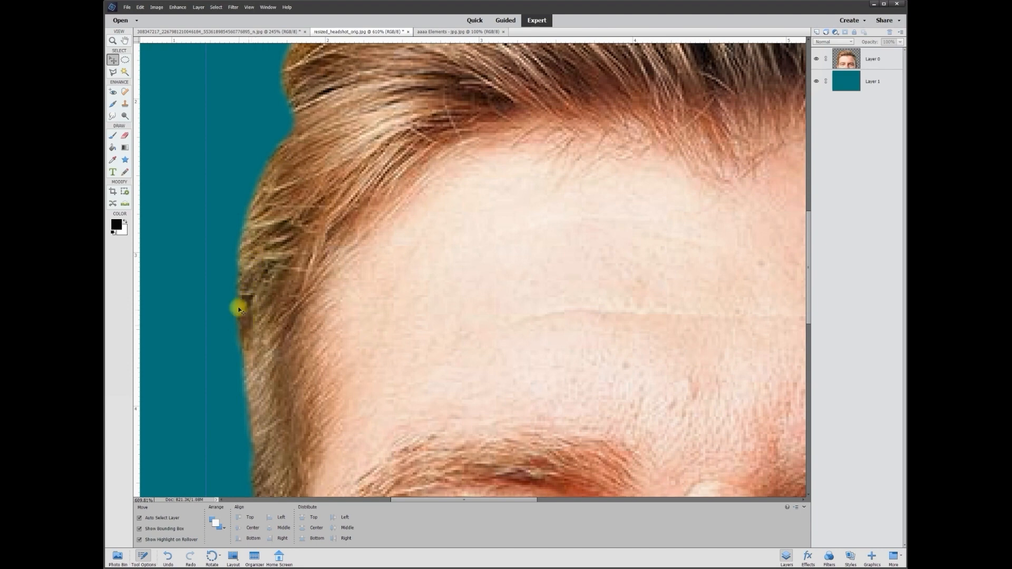
pyautogui.scroll(1, 240, 309)
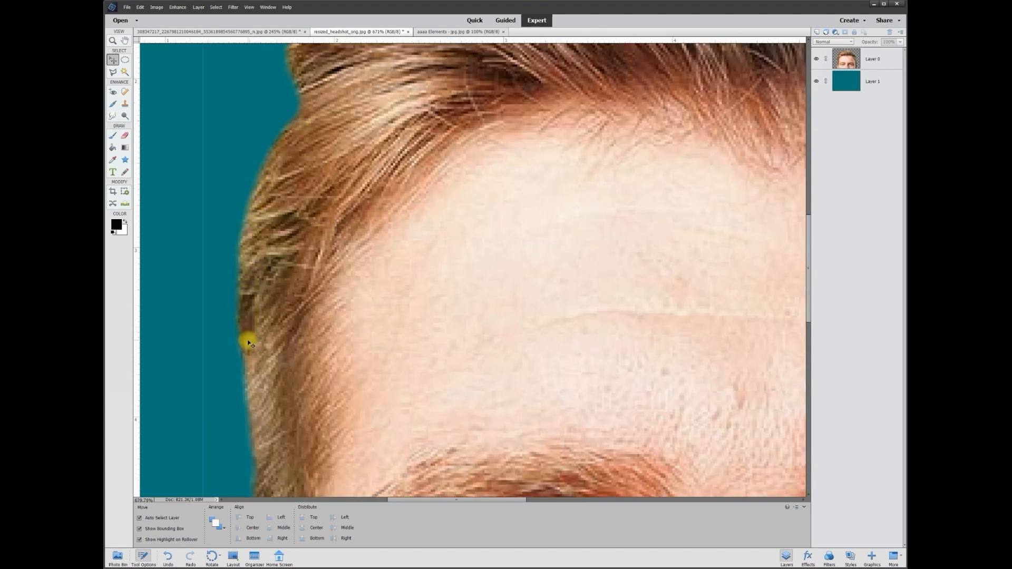
pyautogui.scroll(-9, 255, 216)
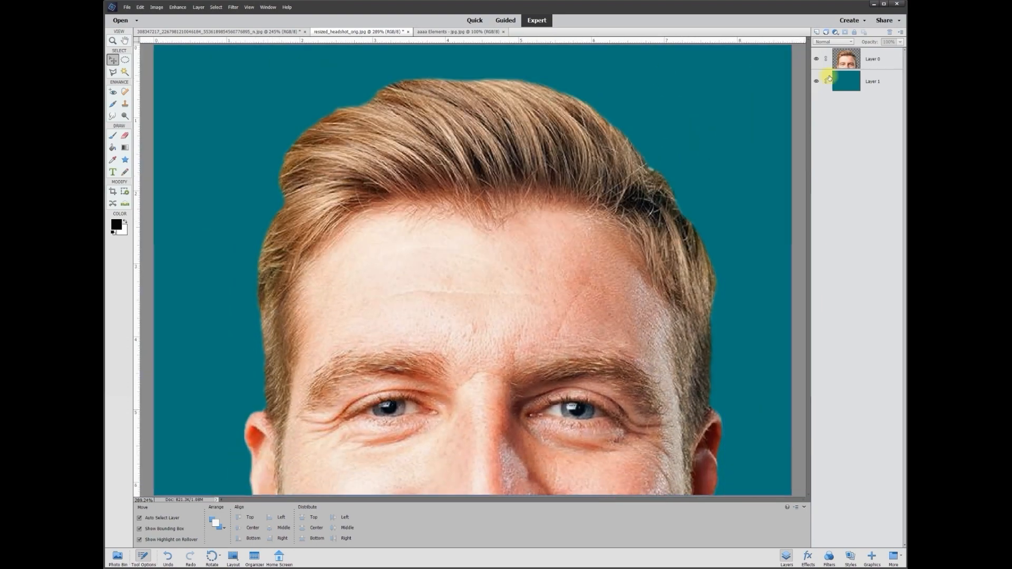
# Step: Fill the teal background layer with black using the Paint Bucket, check the hair edge against it, and deselect the layer
pyautogui.click(881, 83)
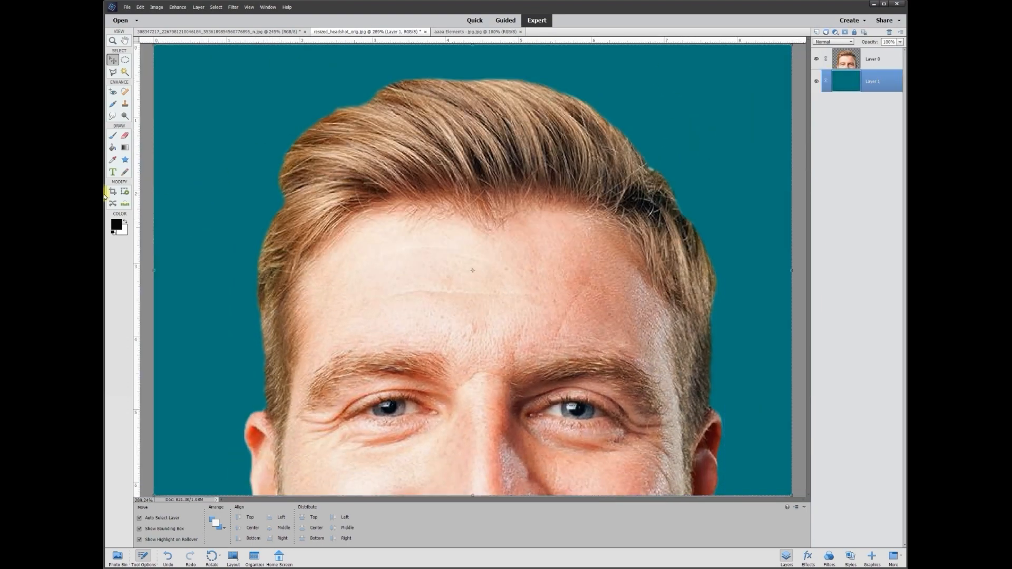
pyautogui.click(117, 226)
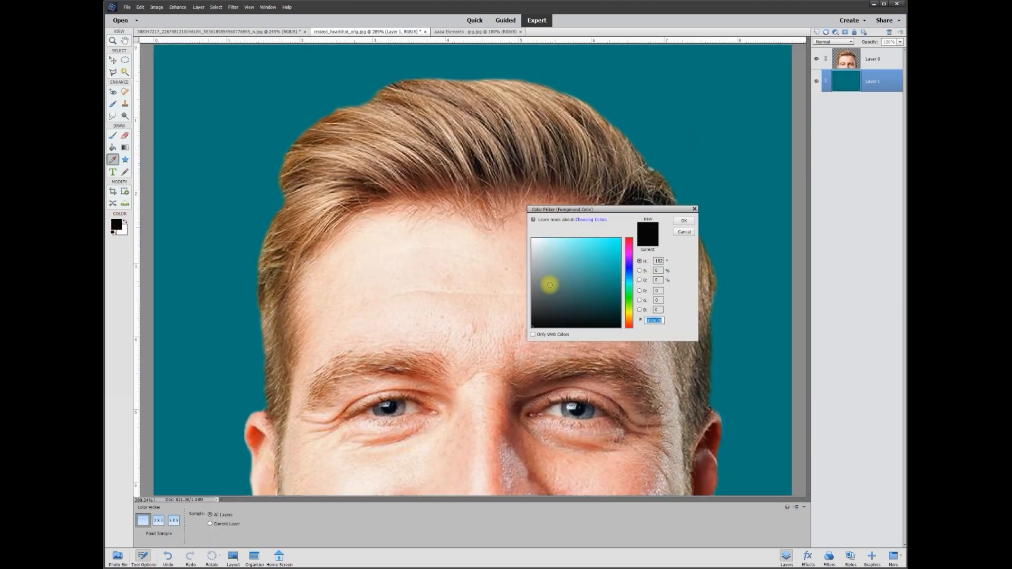
pyautogui.click(685, 222)
pyautogui.click(113, 148)
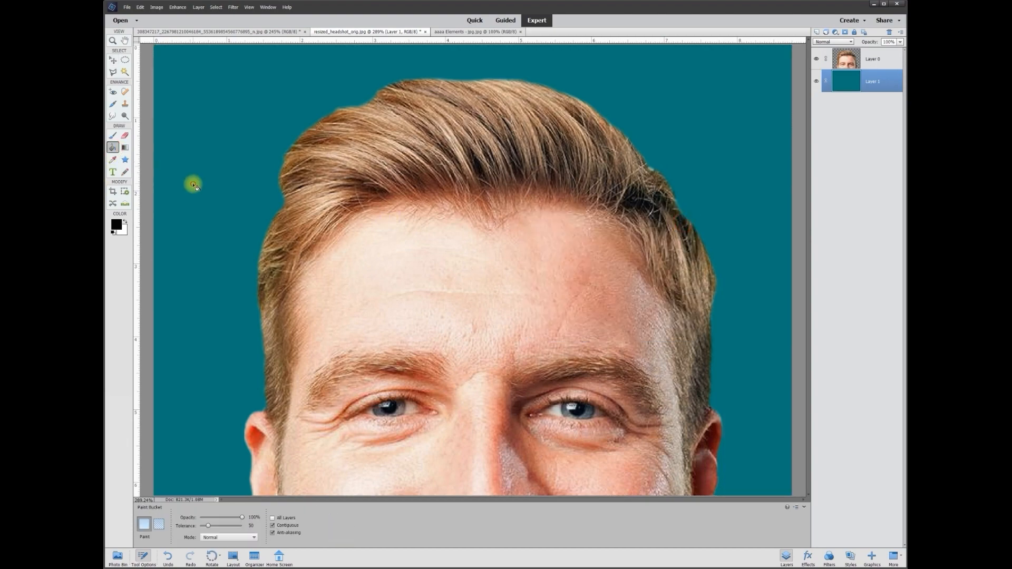
pyautogui.click(192, 183)
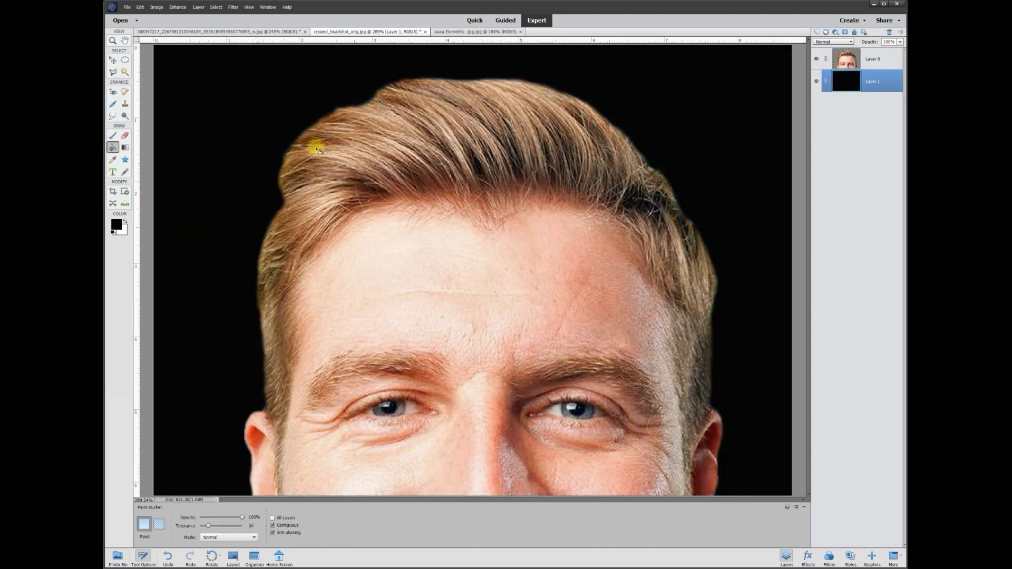
pyautogui.scroll(5, 291, 138)
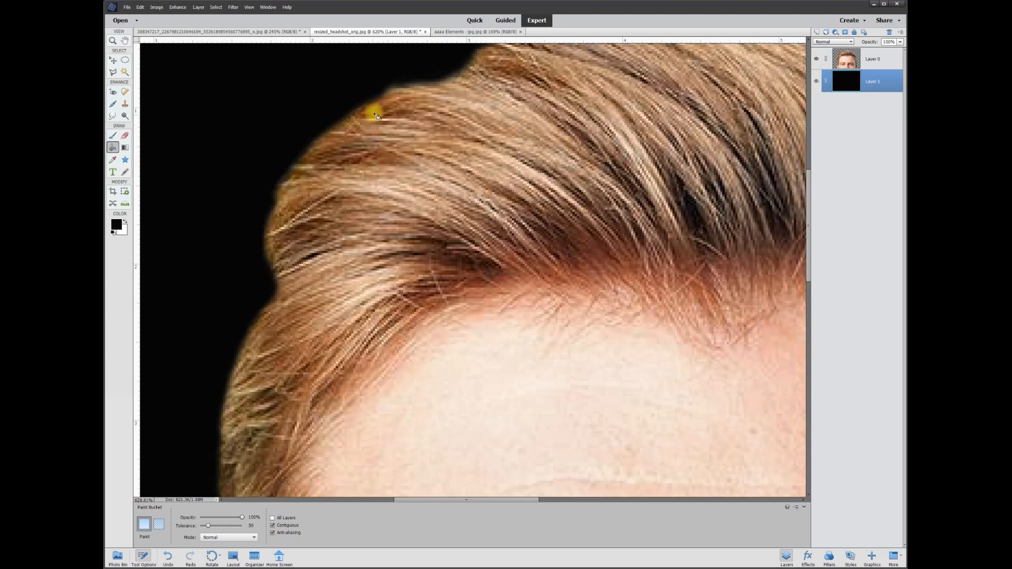
pyautogui.scroll(-5, 402, 216)
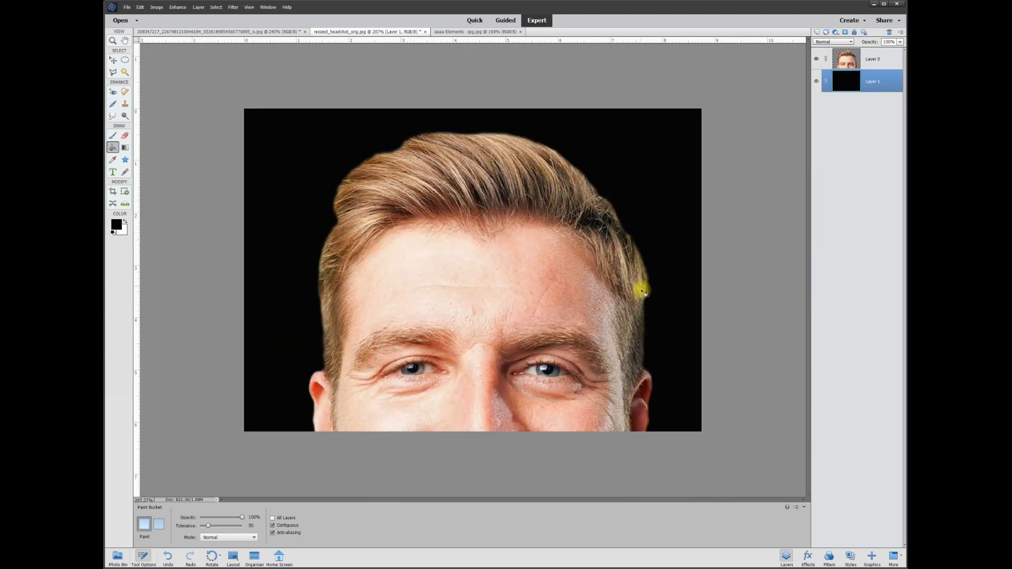
pyautogui.click(116, 61)
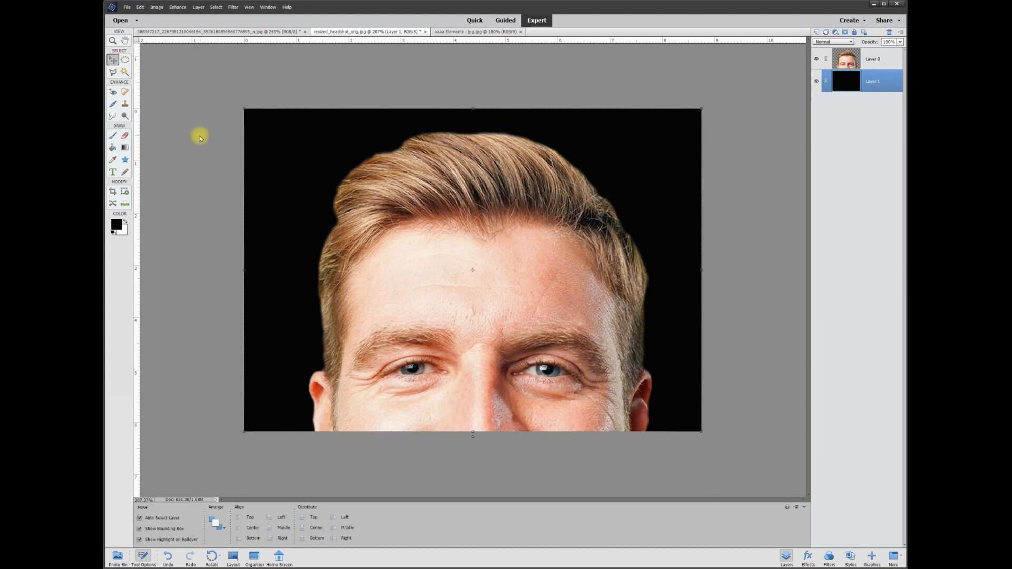
pyautogui.click(201, 138)
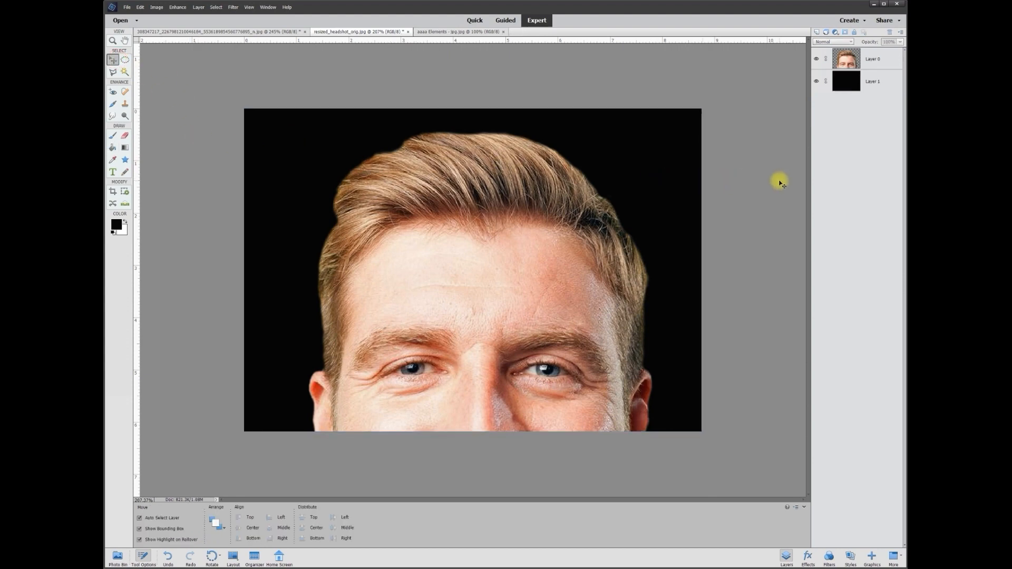